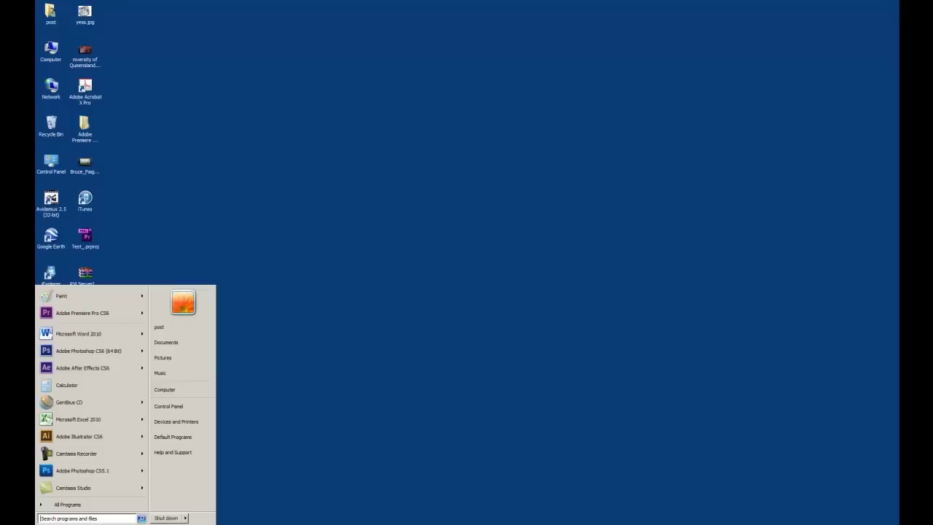
Launch Adobe Premiere Pro CS6 from the Start menu to reach its Welcome screen.
click(80, 314)
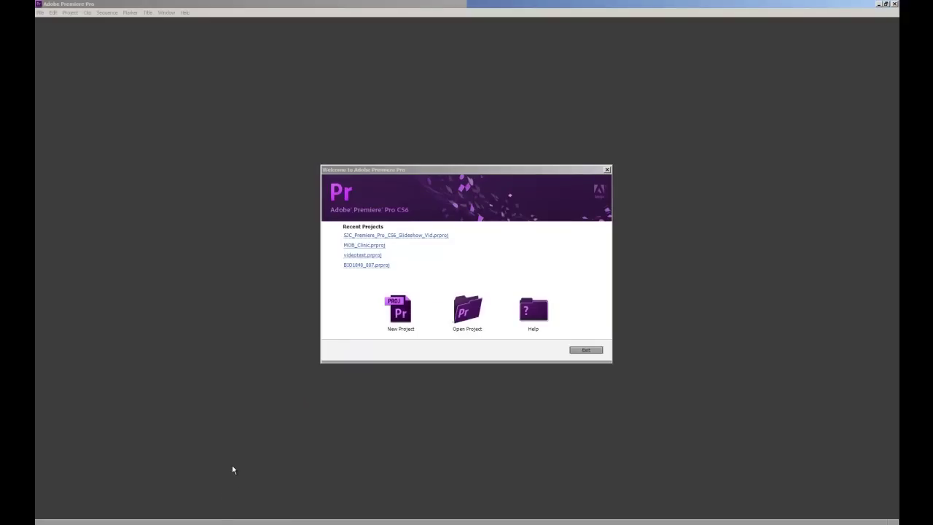
Start a new project located in E:\Slideshow and name it Slideshow_MaPS_1.
click(398, 312)
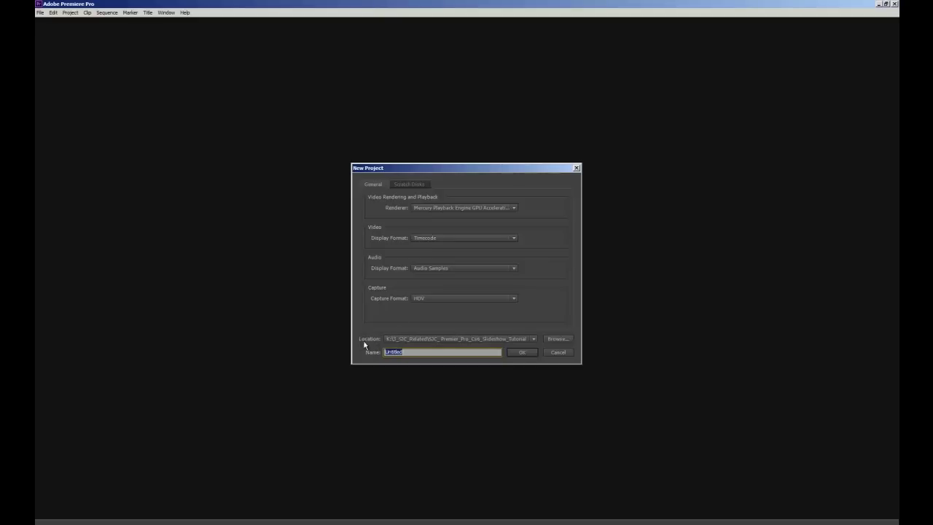
click(558, 342)
click(292, 280)
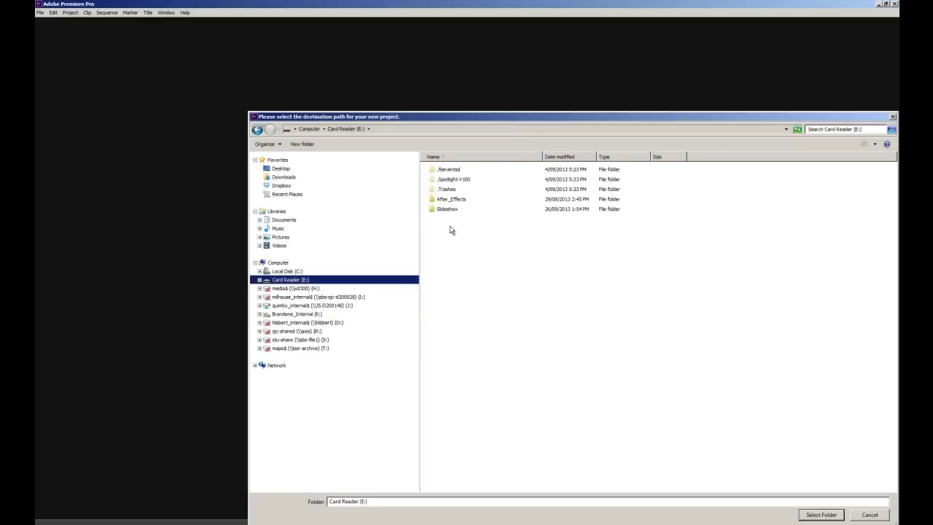
click(440, 210)
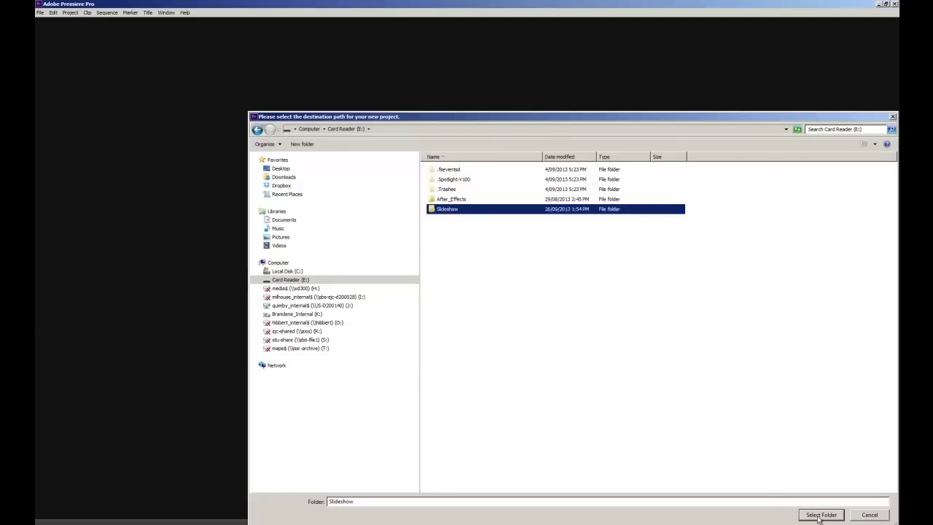
click(821, 515)
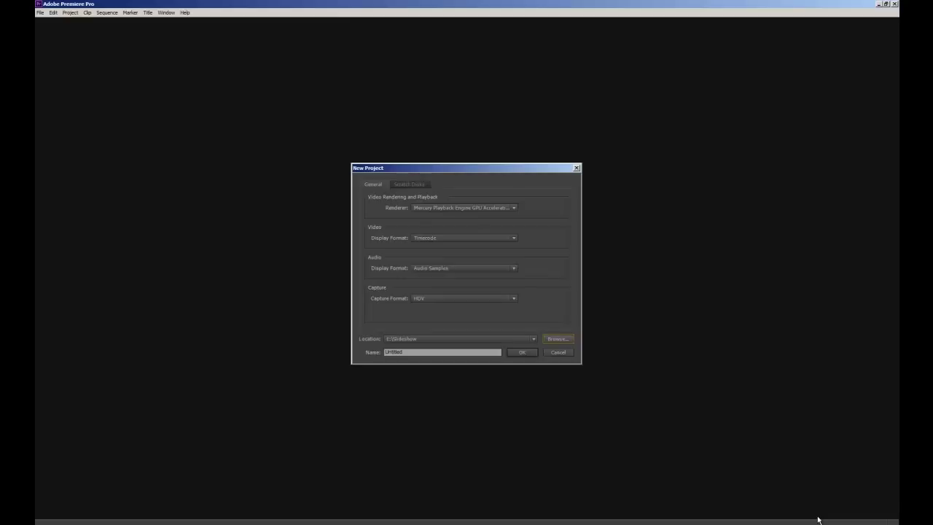
double_click(404, 356)
text(Slide)
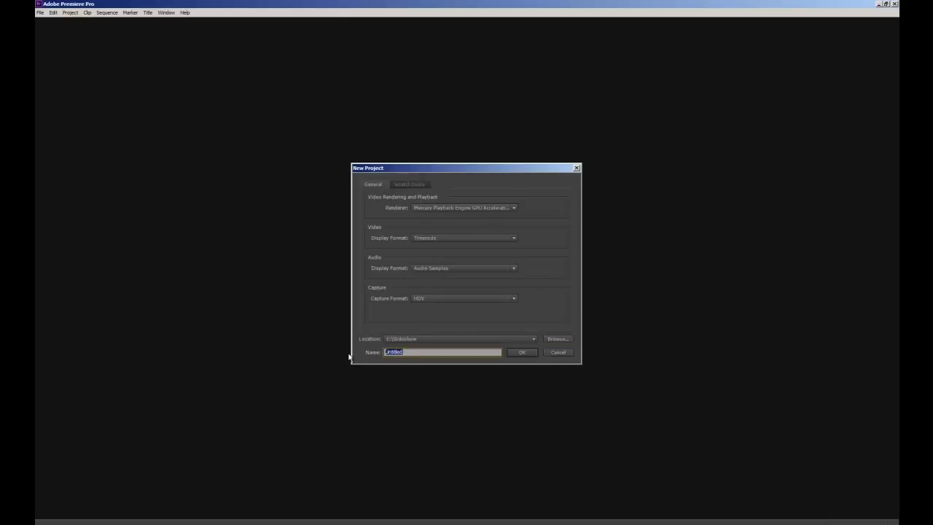
text(show_MaPS_L)
Create the project with an HDV 1080p25 sequence, Sequence 01.
click(520, 353)
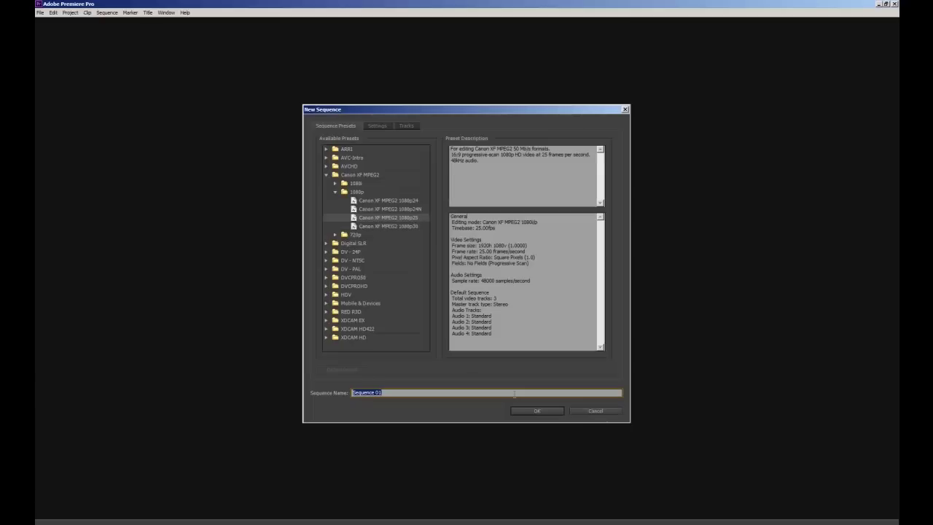
click(328, 295)
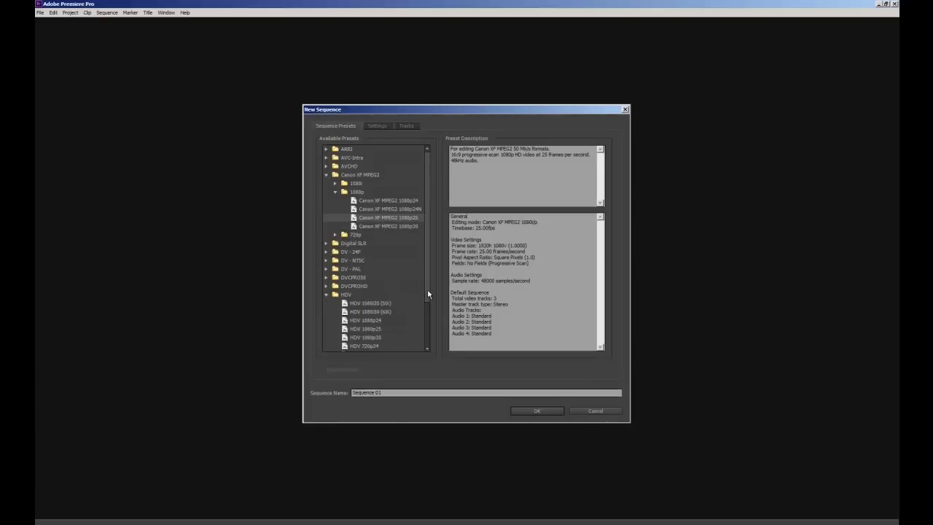
drag(428, 289, 428, 328)
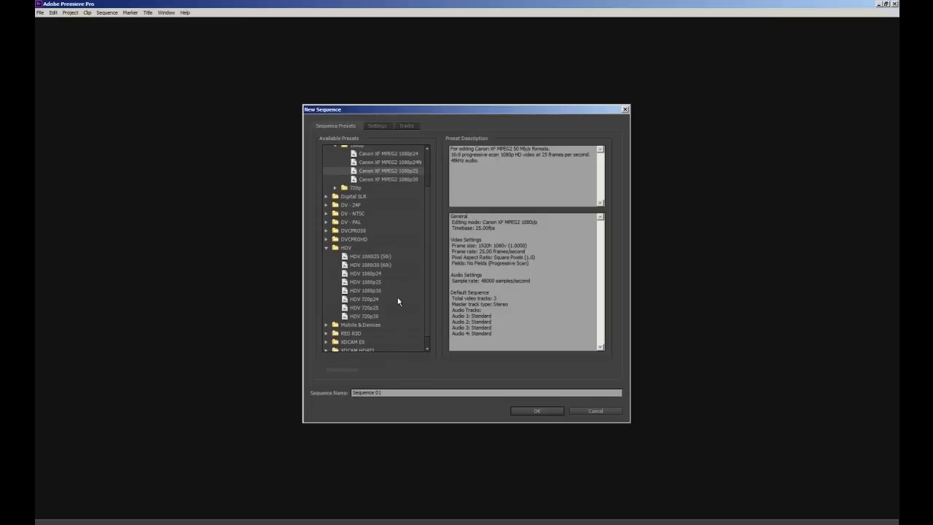
click(372, 282)
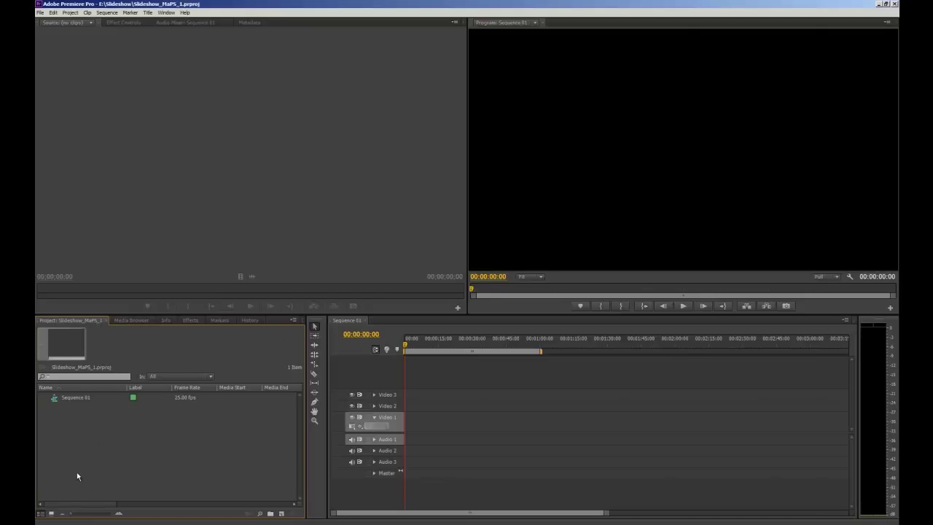
Dock the Project panel in the upper-left column beside the Source monitor frame.
drag(98, 323, 52, 214)
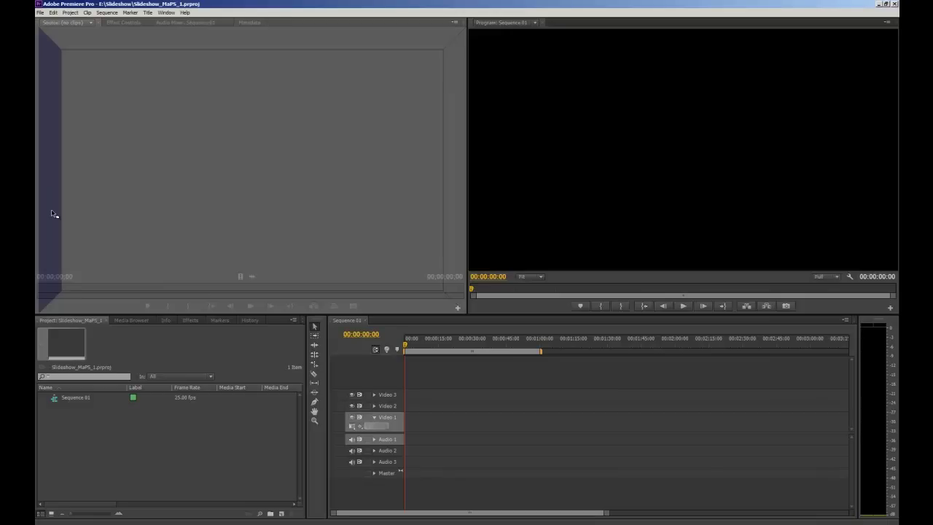
drag(52, 214, 52, 215)
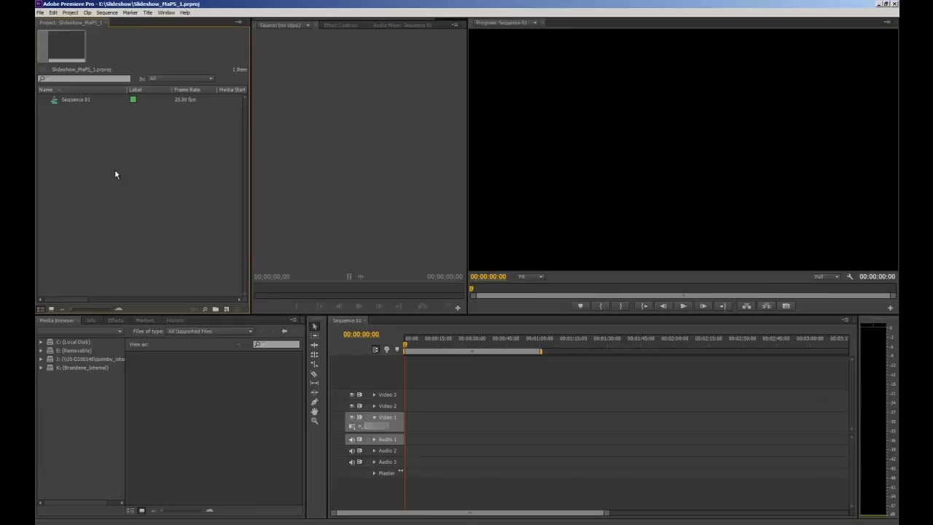
Show Effect Controls in the Source monitor slot and step through Program, Audio Meters, Timeline and Tools panels.
click(295, 172)
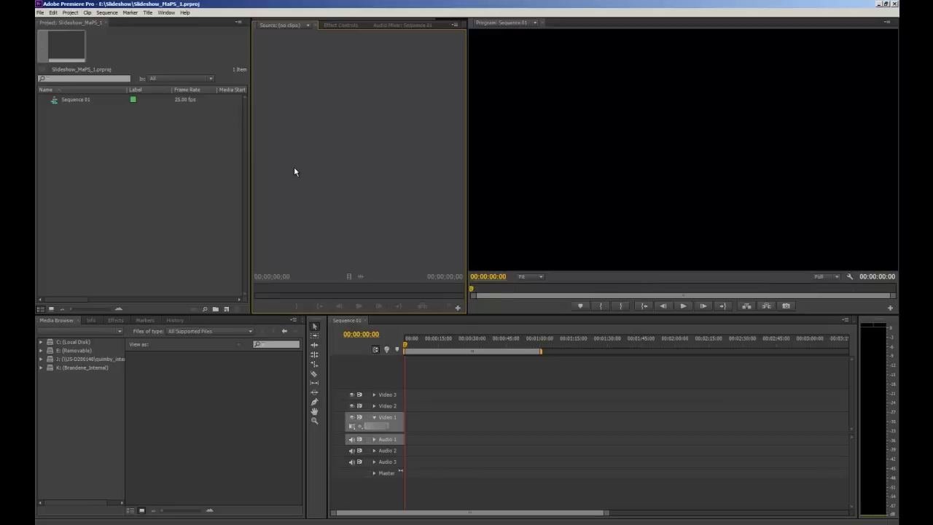
click(343, 26)
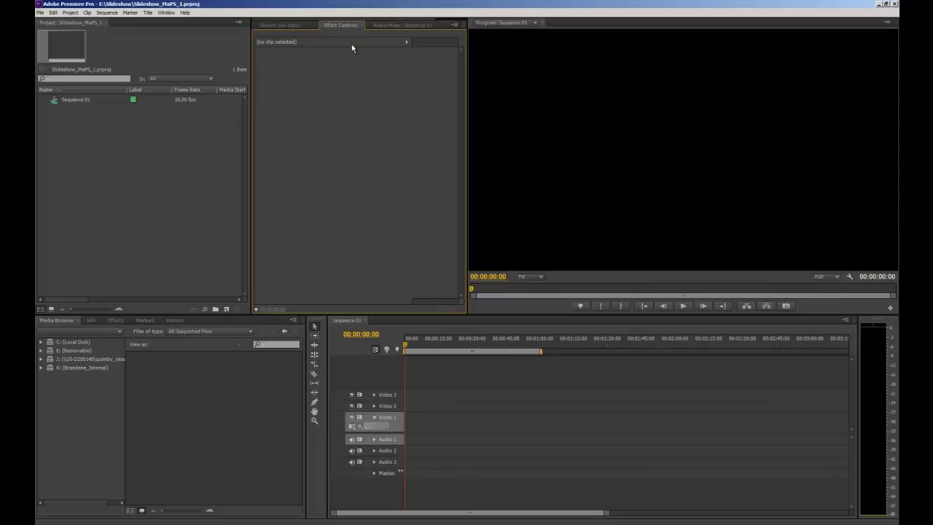
click(583, 89)
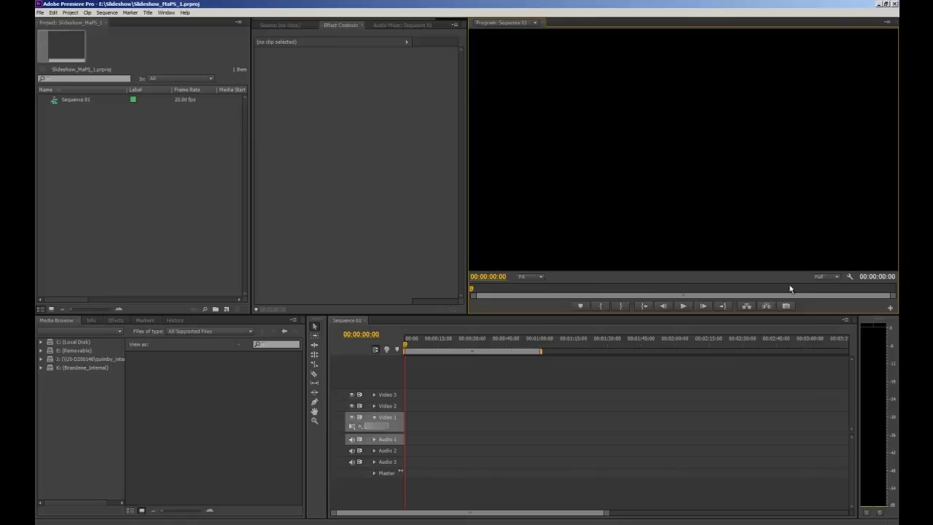
click(877, 373)
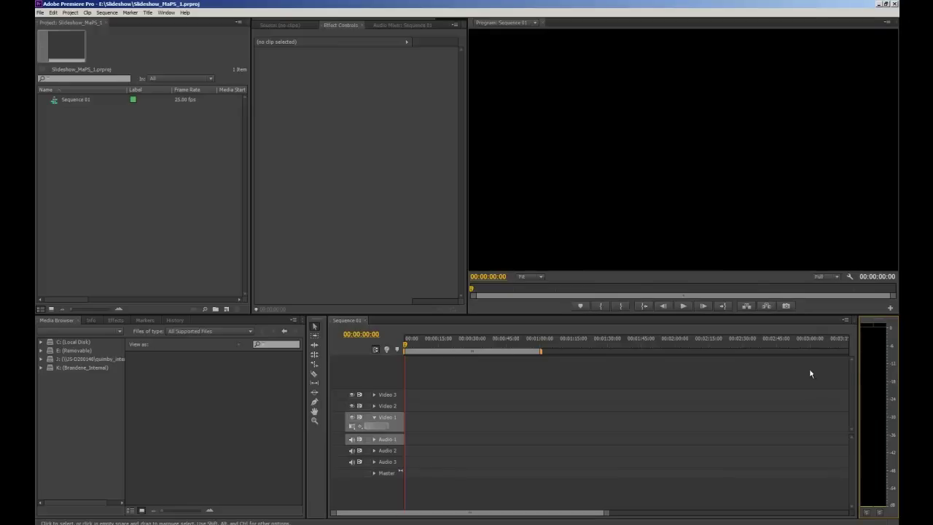
click(735, 374)
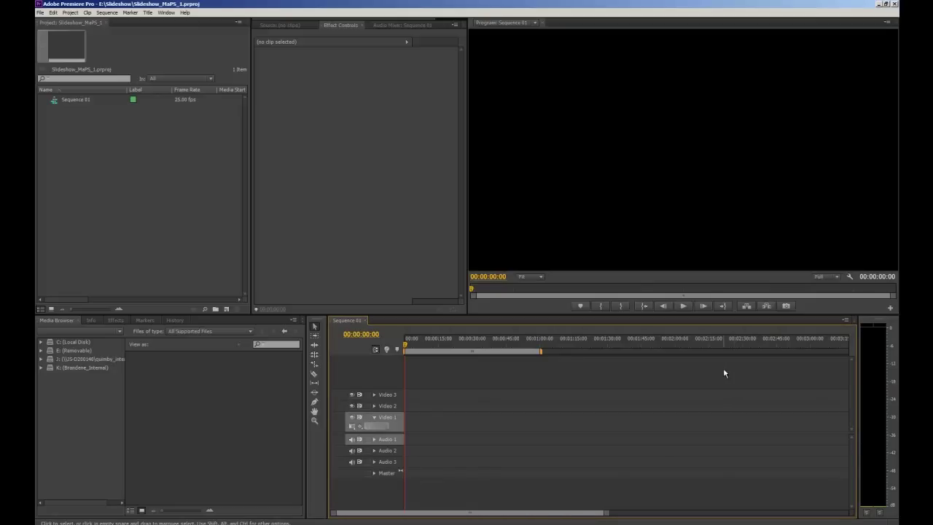
click(317, 439)
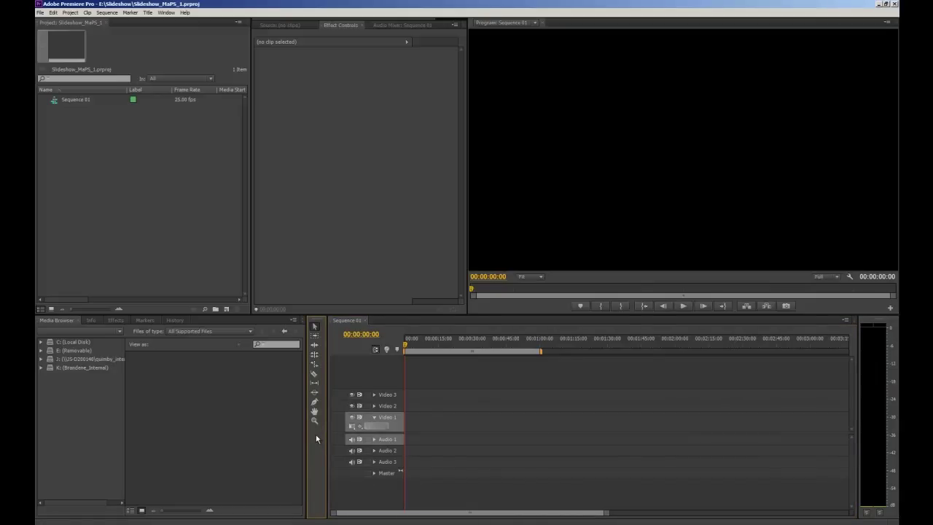
Check the Effects panel, then return to the Media Browser listing the C:, E:, J:, K: drives.
click(62, 321)
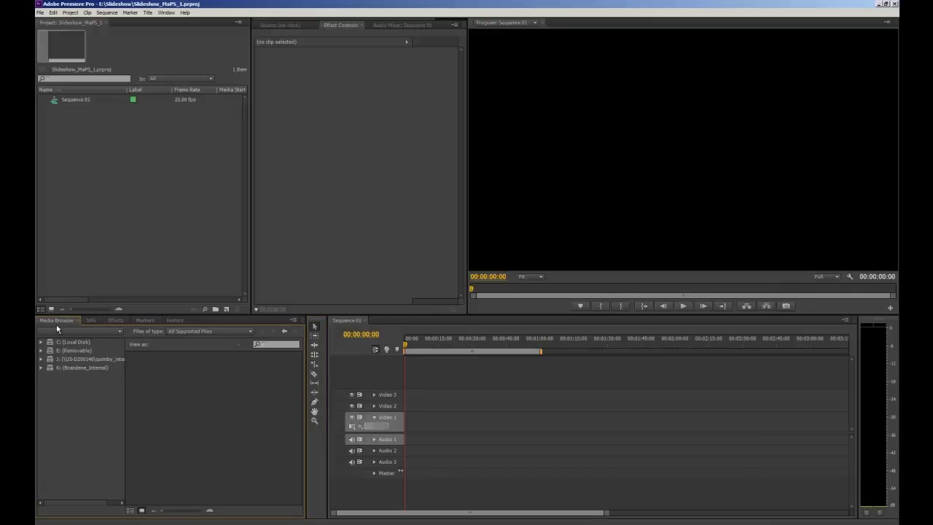
click(114, 322)
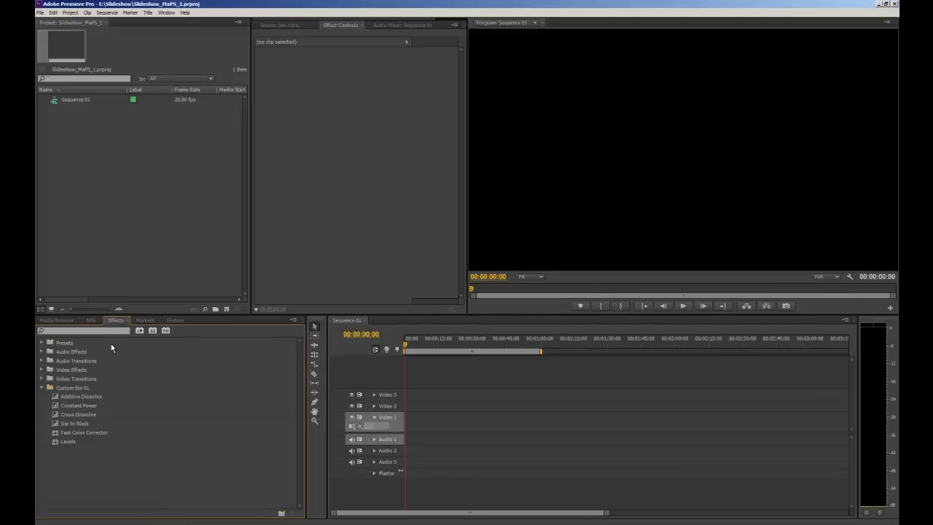
click(60, 321)
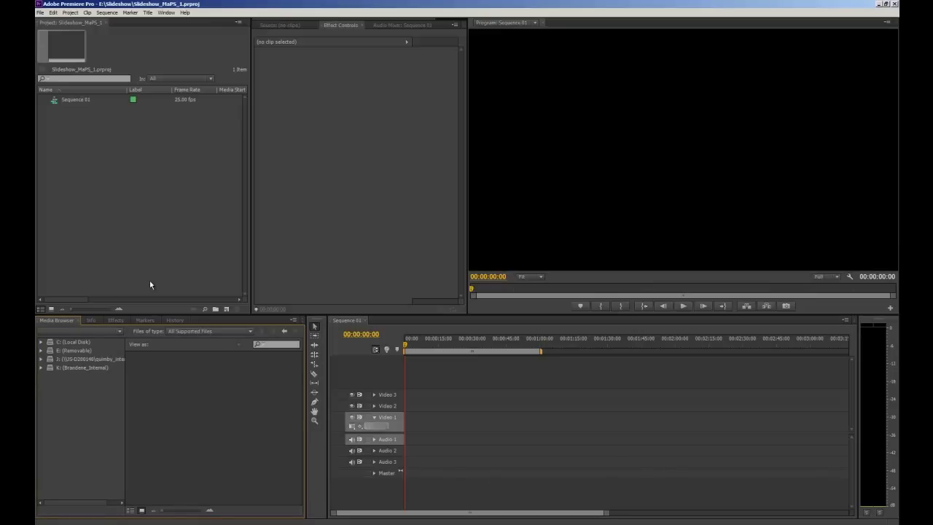
In General preferences, edit Still Image Default Duration and enable Default scale to frame size.
click(52, 13)
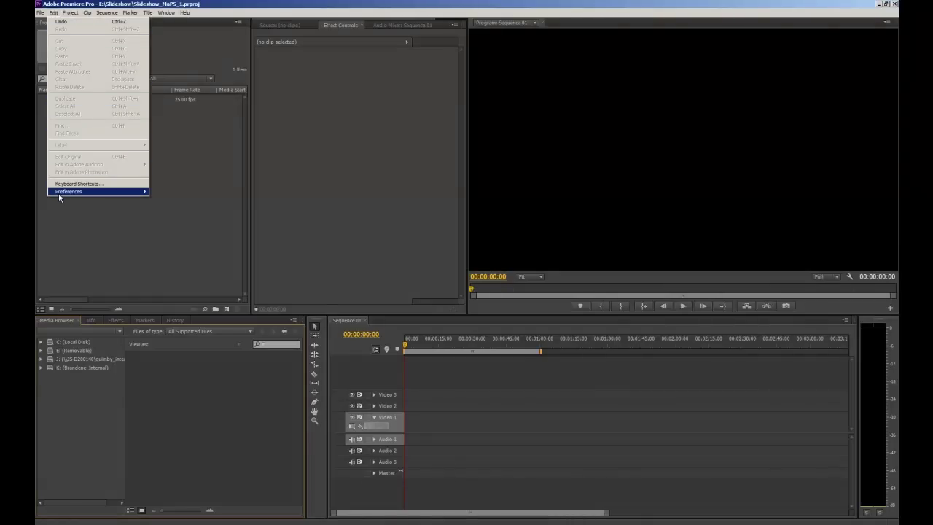
mouse_move(60, 194)
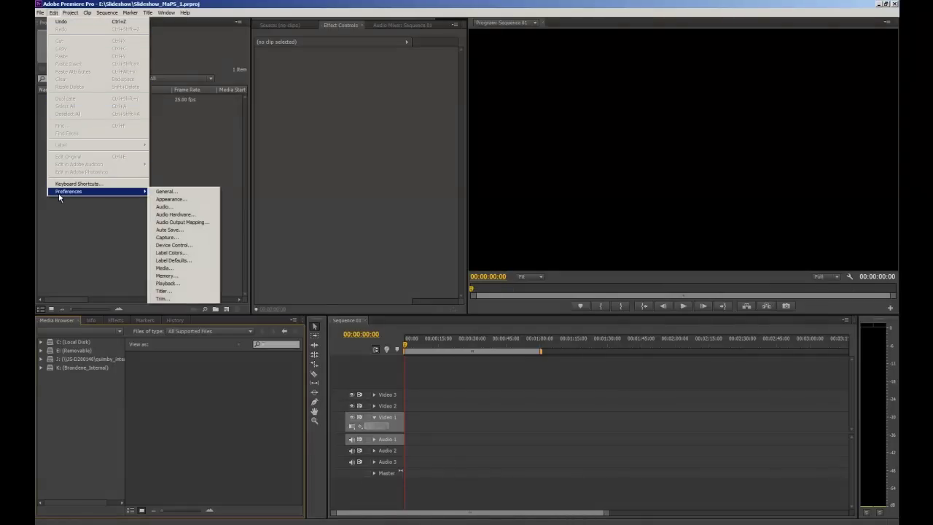
click(166, 192)
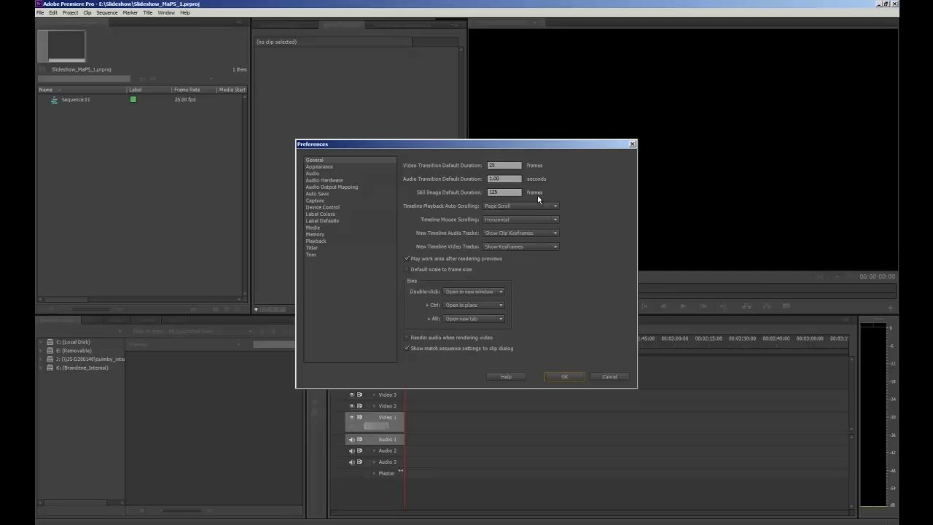
double_click(508, 193)
click(406, 270)
click(555, 378)
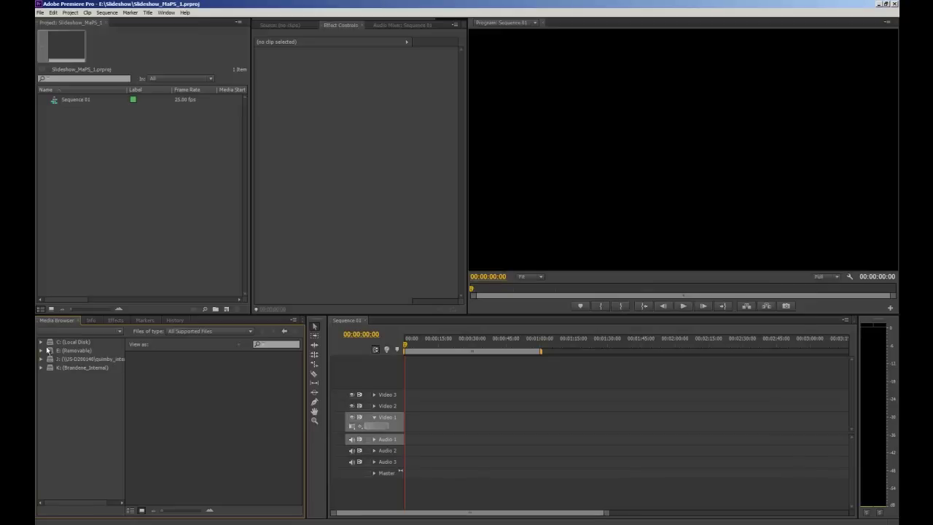
Import SM_MarketDay_1.jpg through SM_MarketDay_7.jpg from E:\Slideshow\Slideshow_Images into the project bin.
click(41, 351)
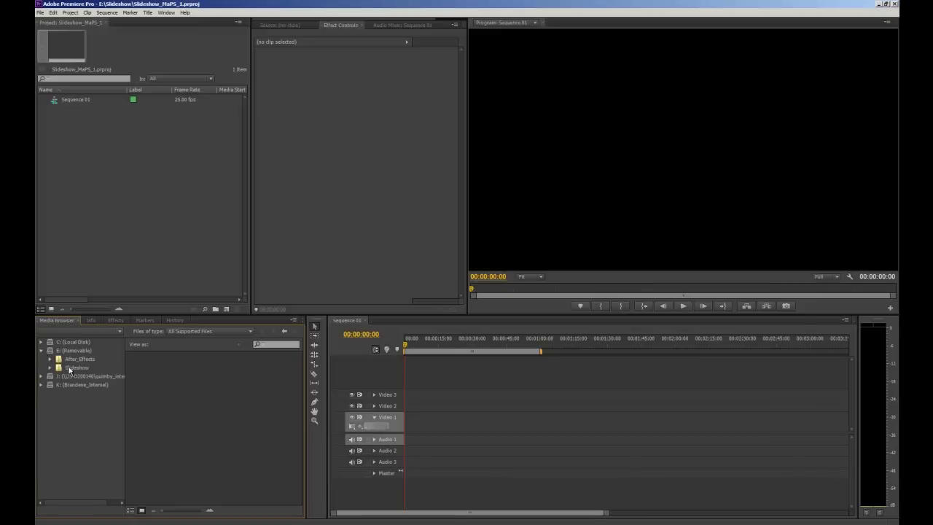
click(72, 369)
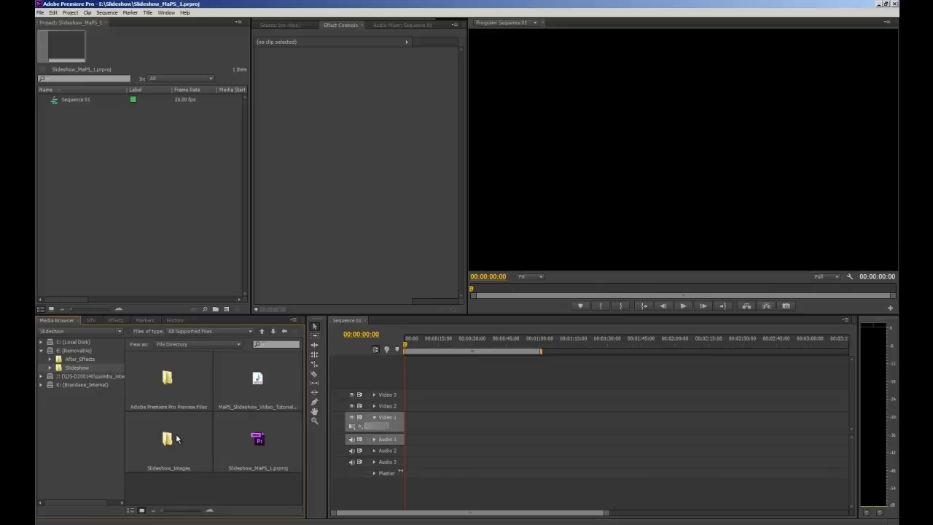
double_click(176, 439)
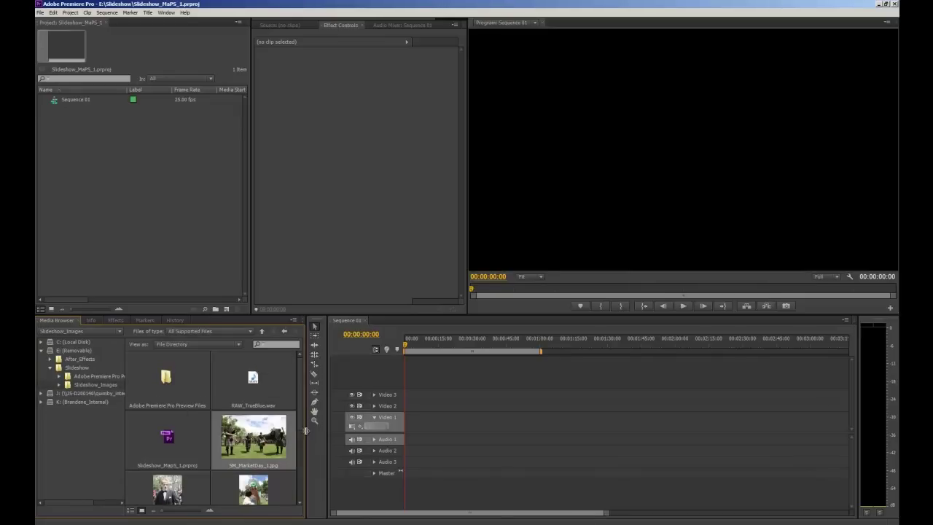
drag(302, 429, 303, 493)
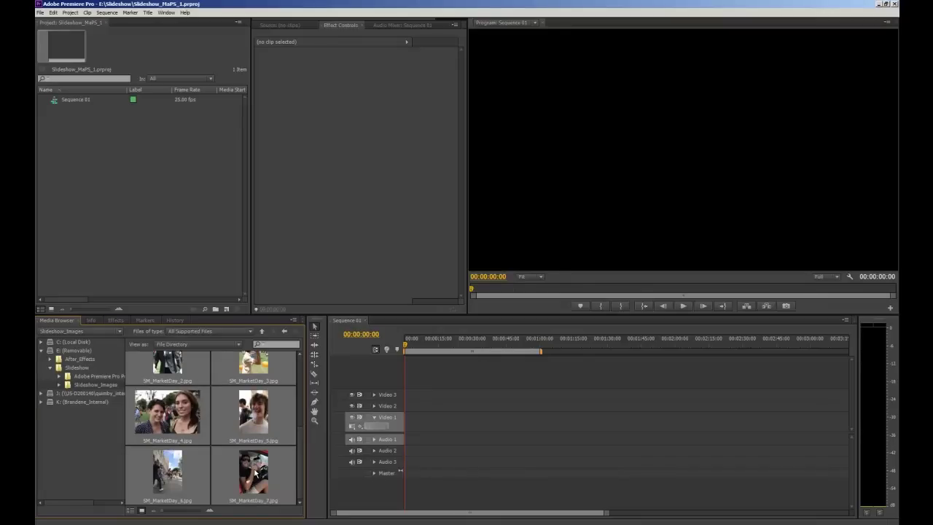
drag(255, 472, 187, 245)
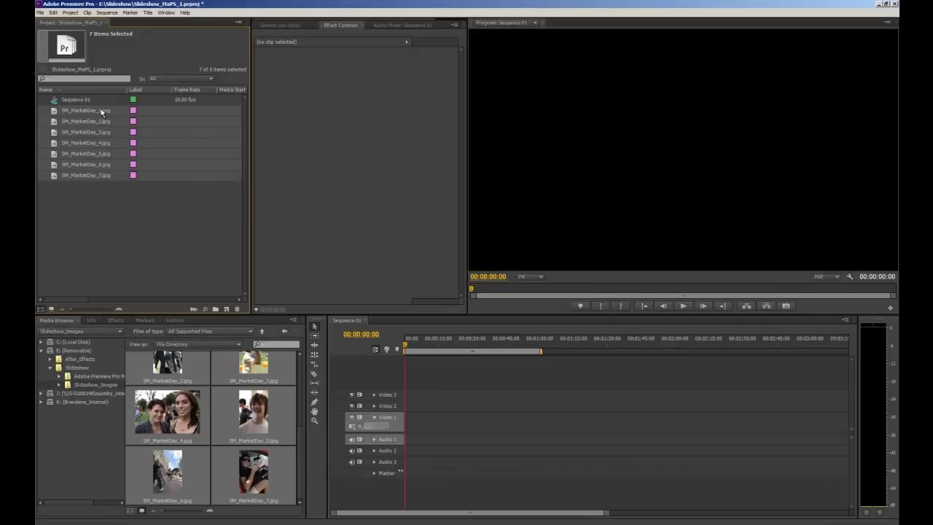
Lay the seven photos on Video 1, then try Icon and List views in the Project panel.
drag(100, 109, 412, 423)
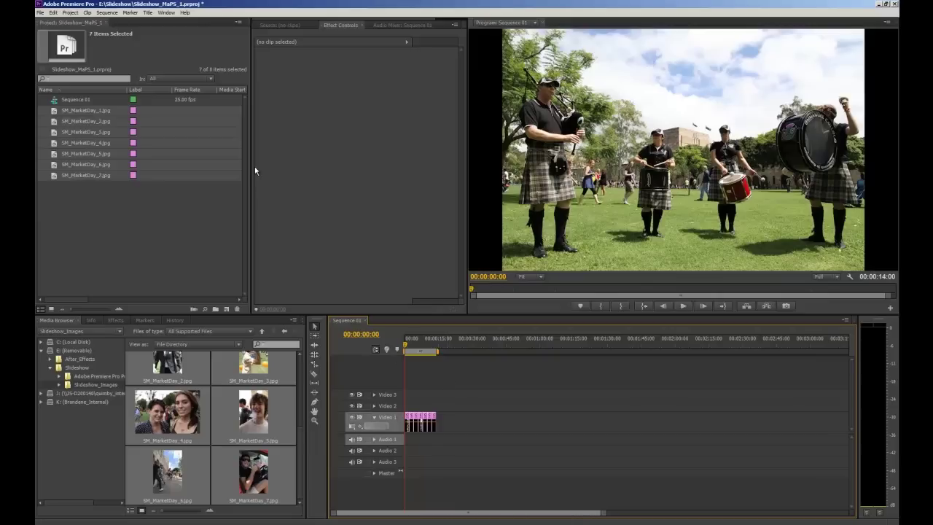
click(239, 23)
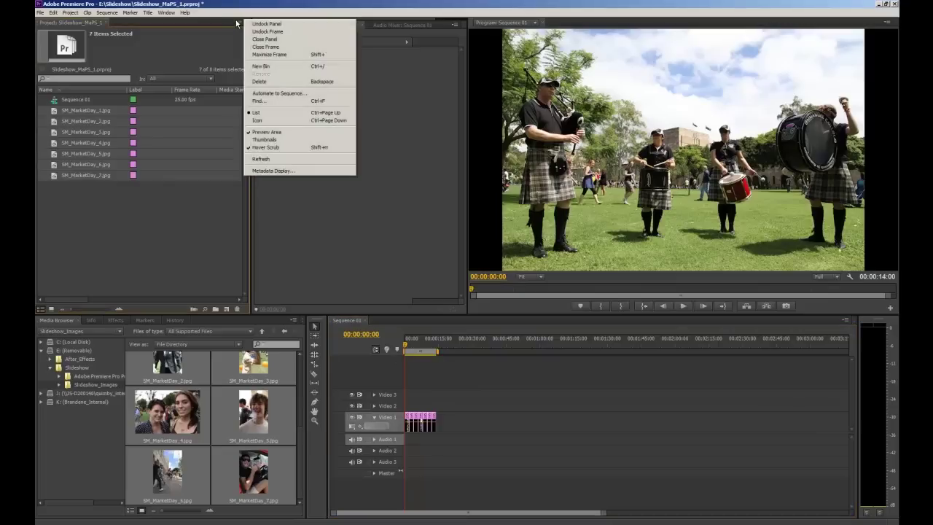
click(260, 121)
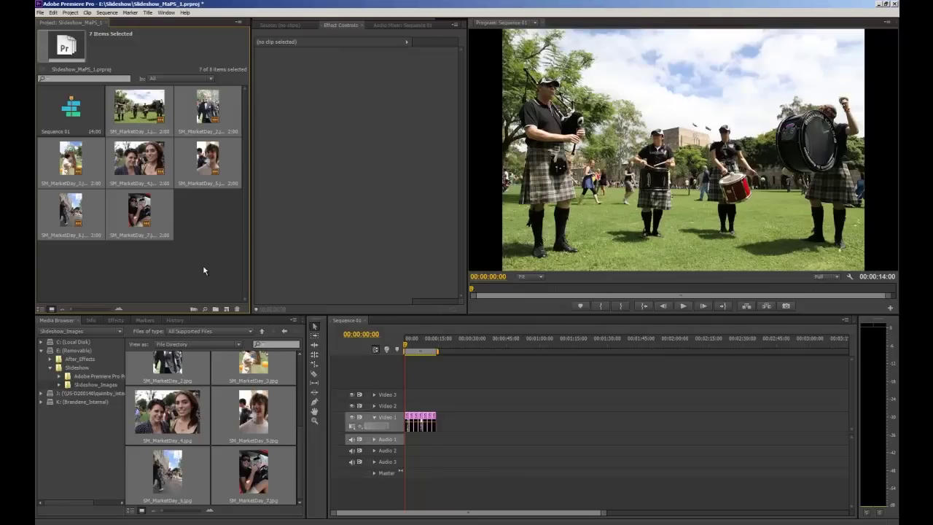
click(237, 25)
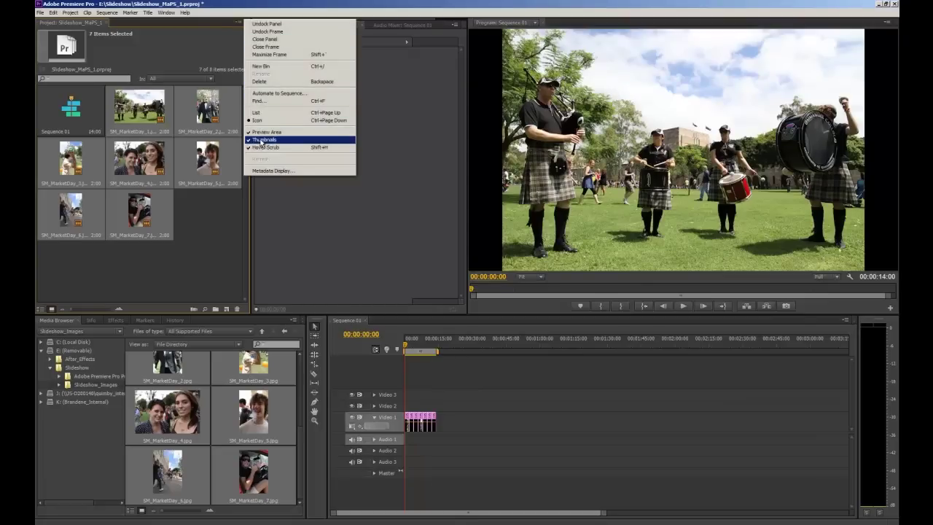
click(256, 113)
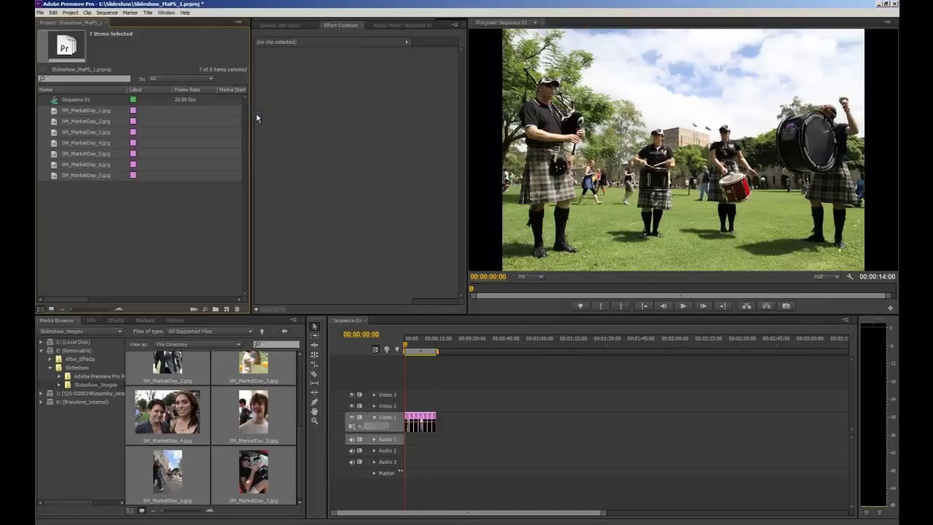
Turn on thumbnails in the Project list and deselect the seven images.
click(237, 26)
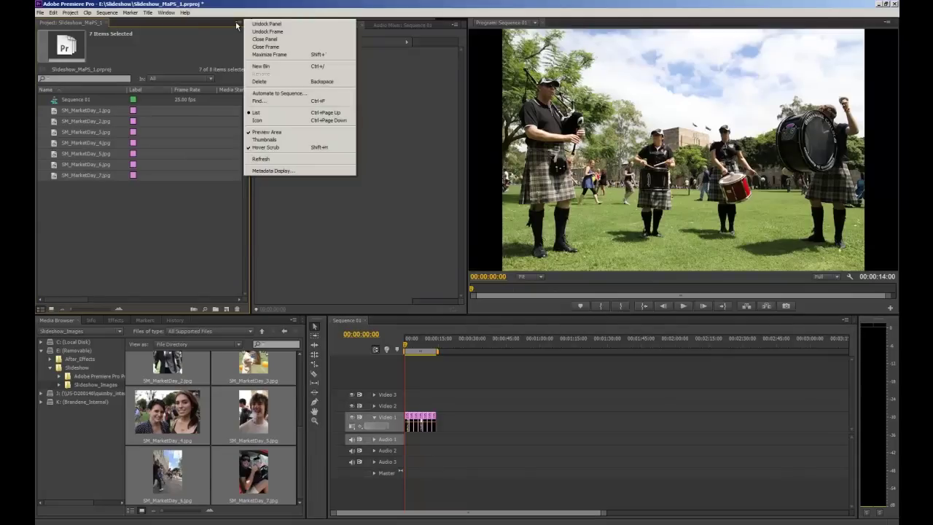
click(260, 140)
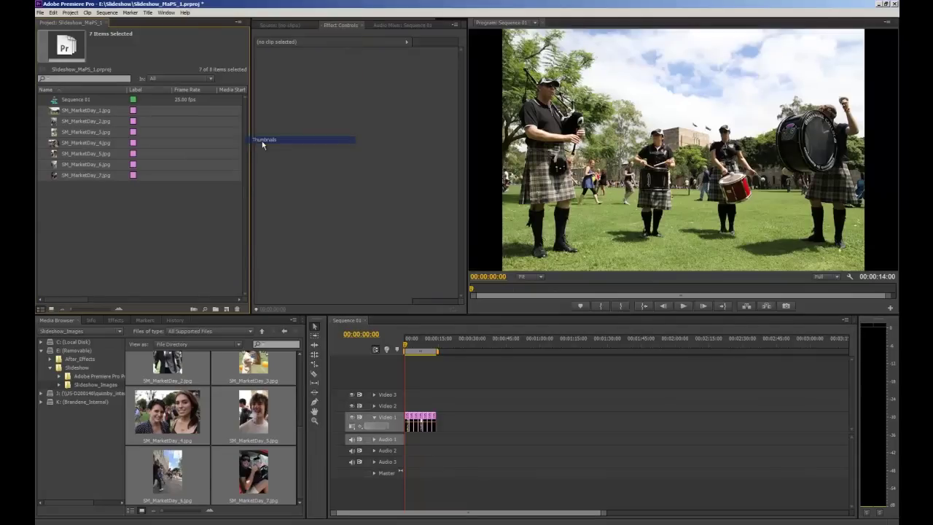
click(199, 217)
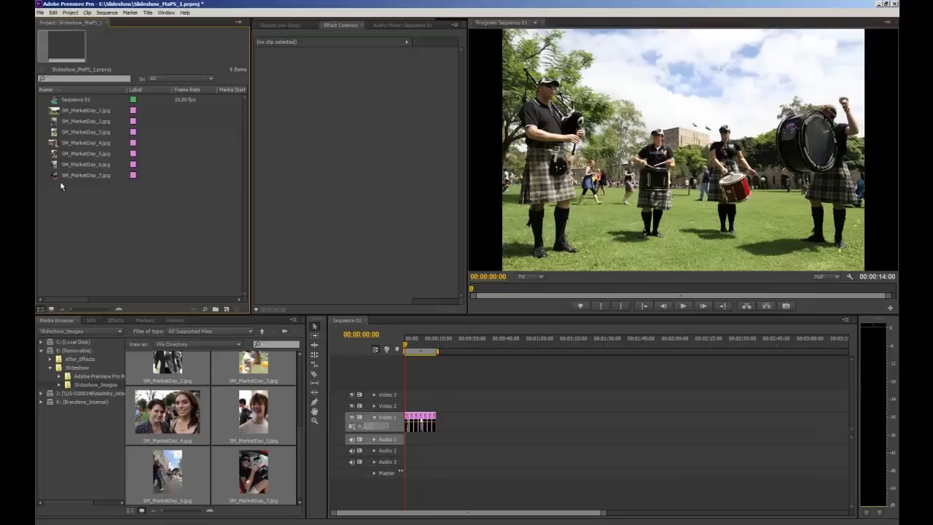
Zoom the Sequence 01 timeline in until the seven MarketDay clip names are readable.
click(424, 382)
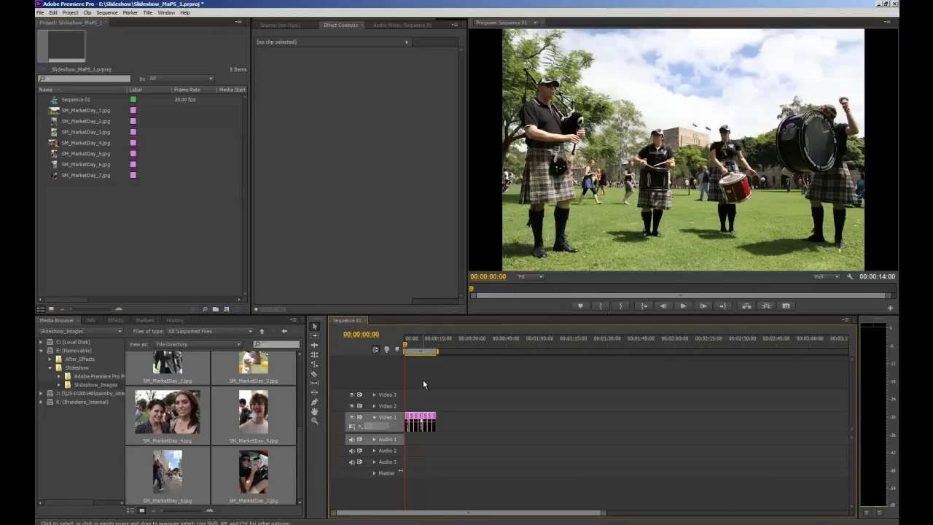
key(alt)
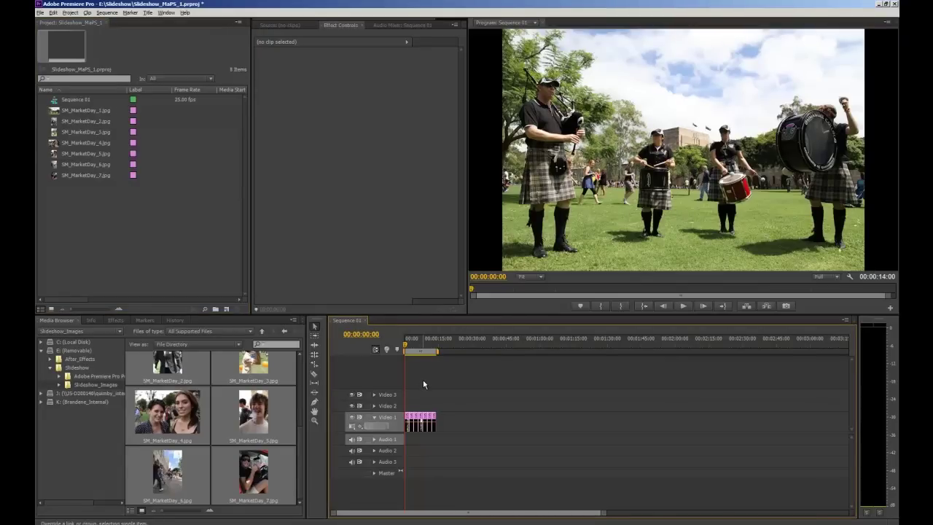
alt+scroll(423, 379, up, 4)
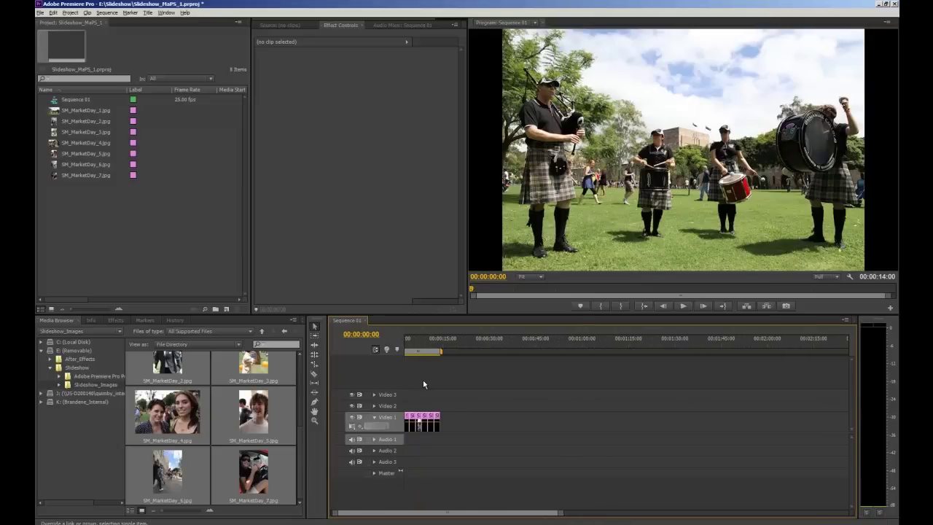
scroll(423, 384, down, 4)
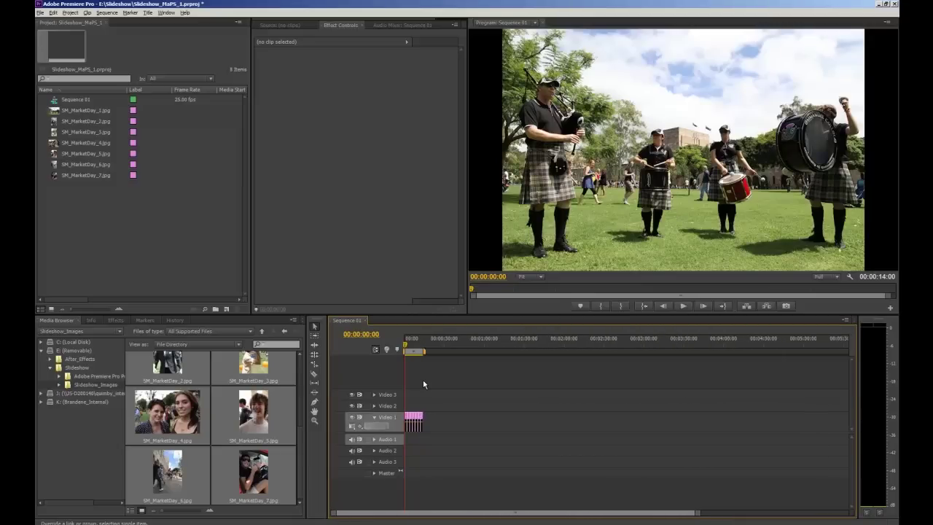
scroll(423, 381, down, 2)
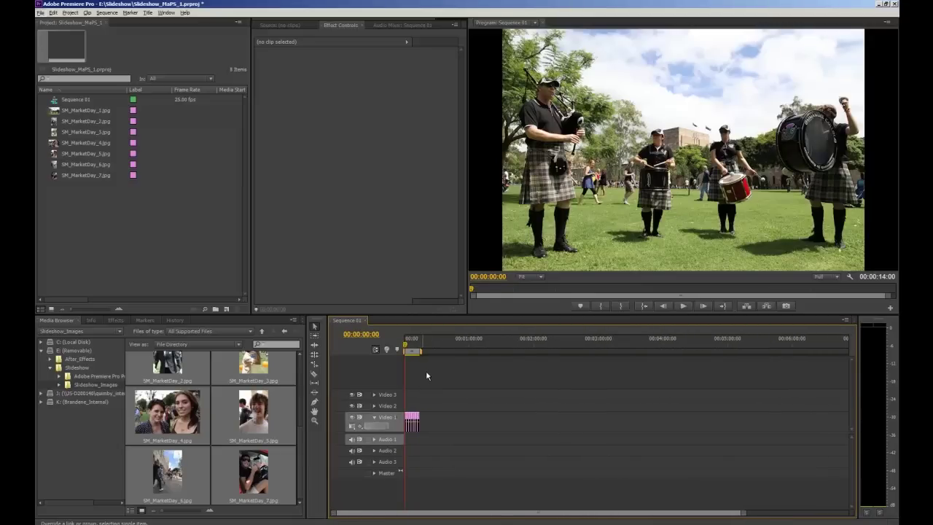
alt+scroll(437, 376, up, 8)
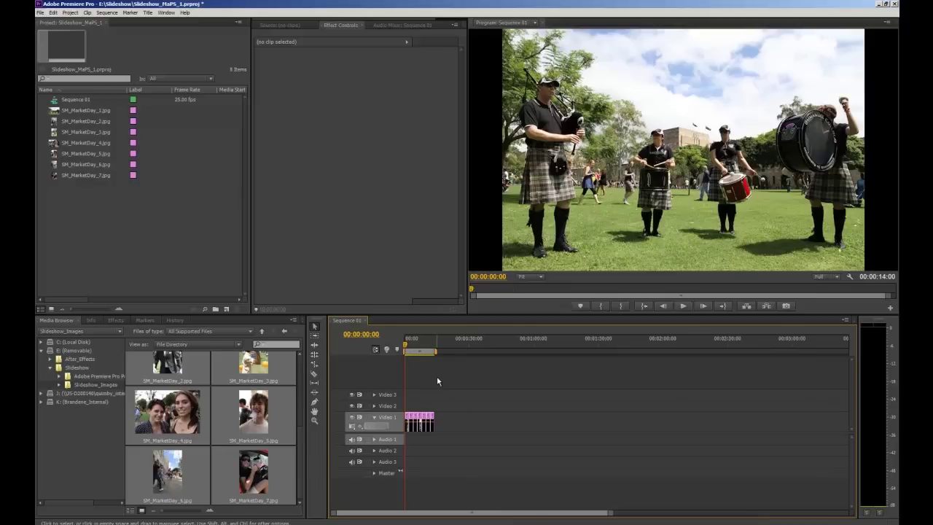
scroll(437, 380, down, 2)
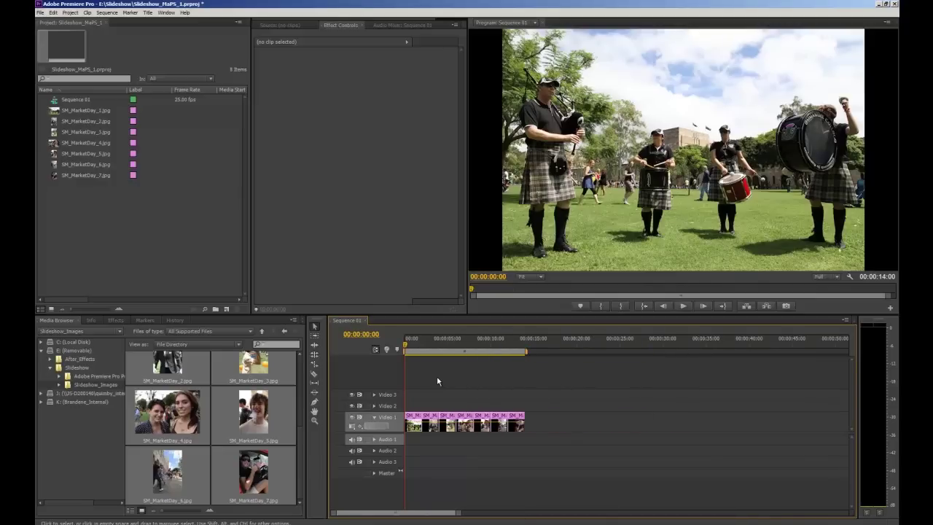
key(equal)
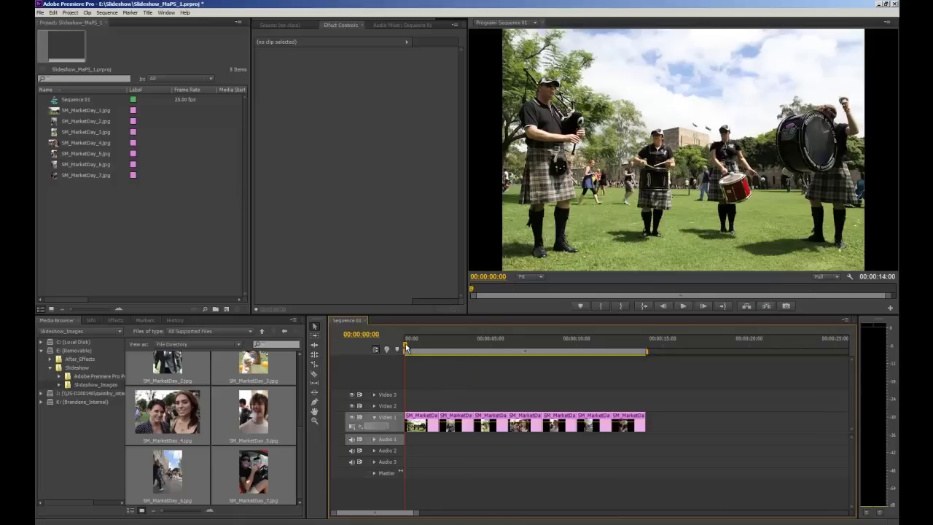
Move the playhead to 00:00:01:00, inside the first pipe-band photo.
mouse_move(406, 348)
mouse_down()
mouse_move(498, 338)
mouse_move(482, 337)
mouse_move(458, 343)
mouse_move(619, 343)
mouse_move(405, 344)
mouse_up()
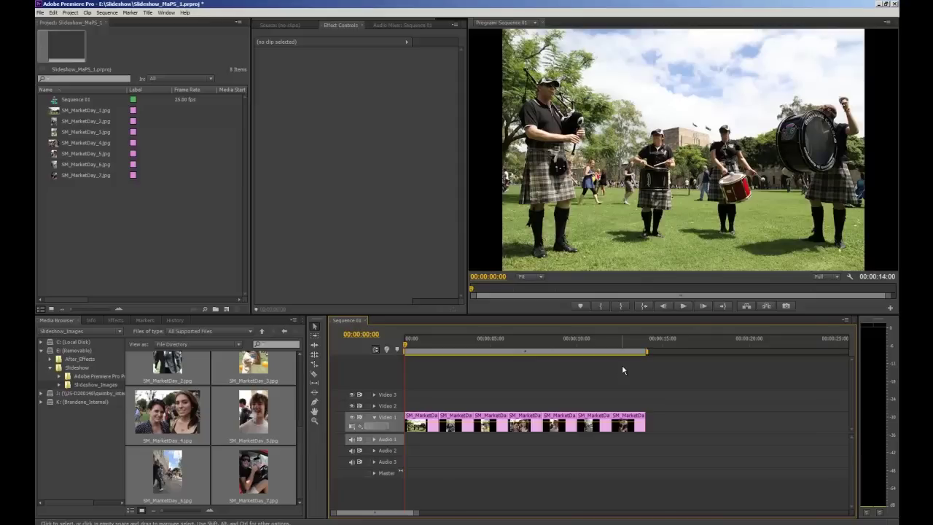
drag(406, 347, 422, 345)
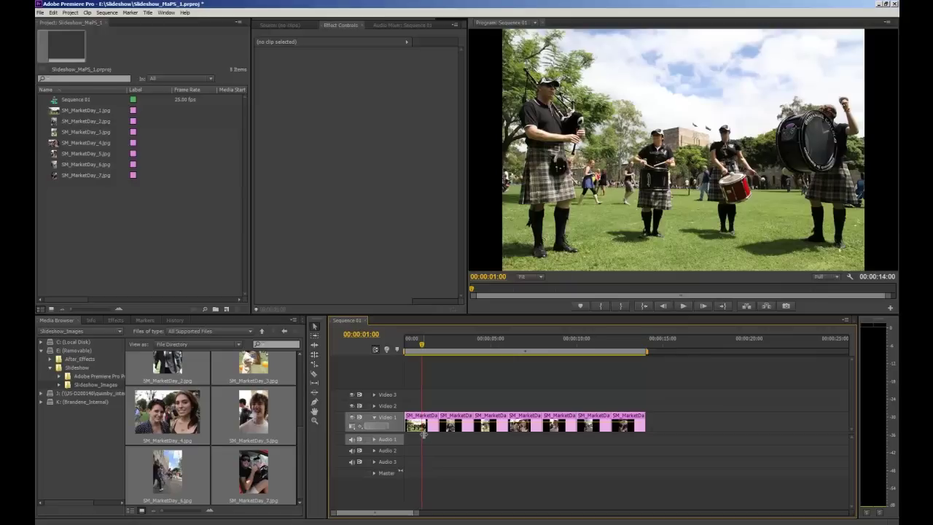
Select SM_MarketDay_1.jpg and enlarge its Motion Scale to 130.
click(428, 422)
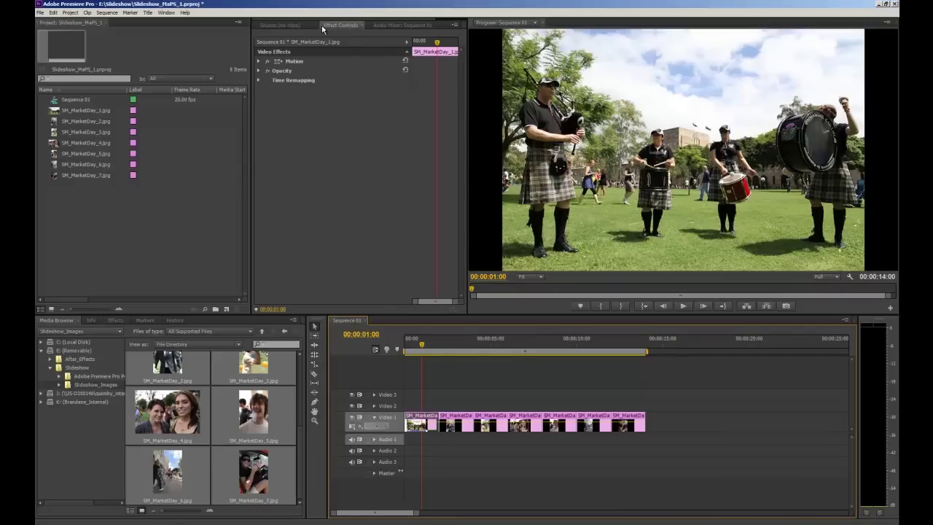
click(259, 62)
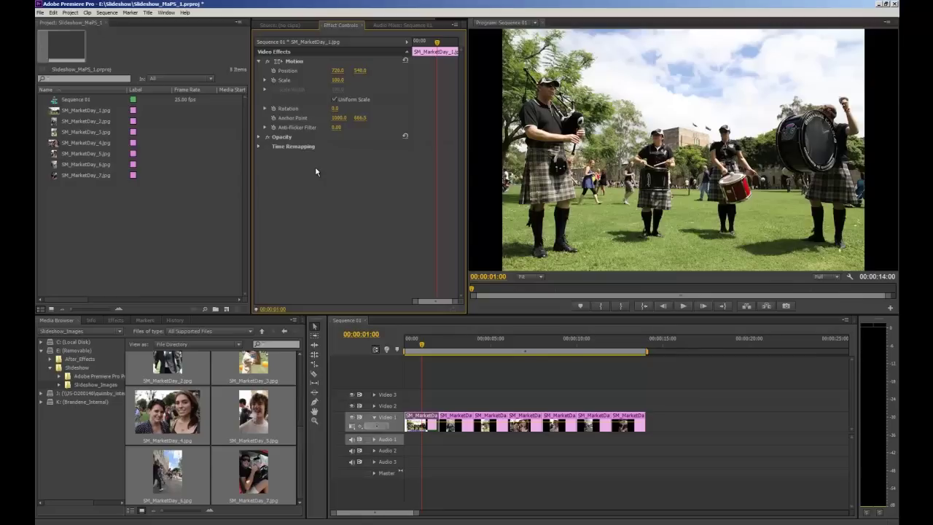
click(338, 80)
text(150)
key(Return)
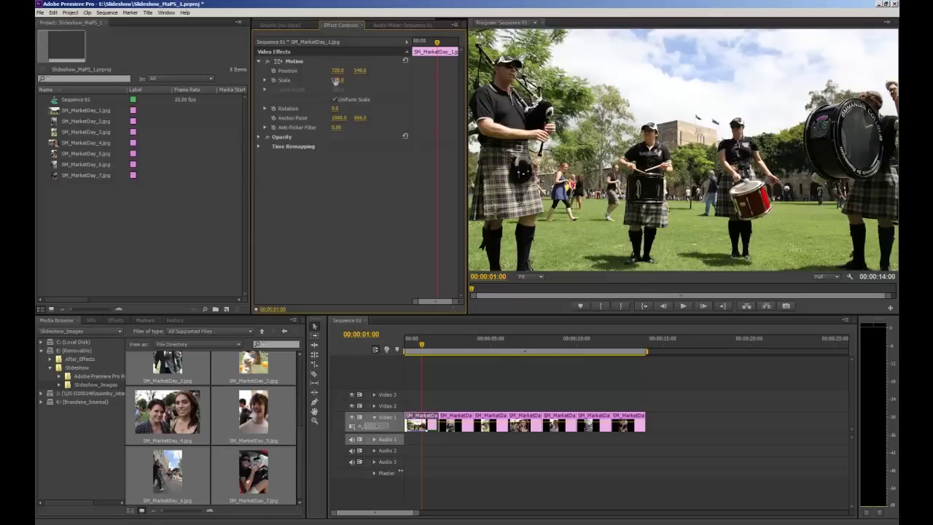
Return the clip's Scale to 100.
drag(334, 81, 322, 77)
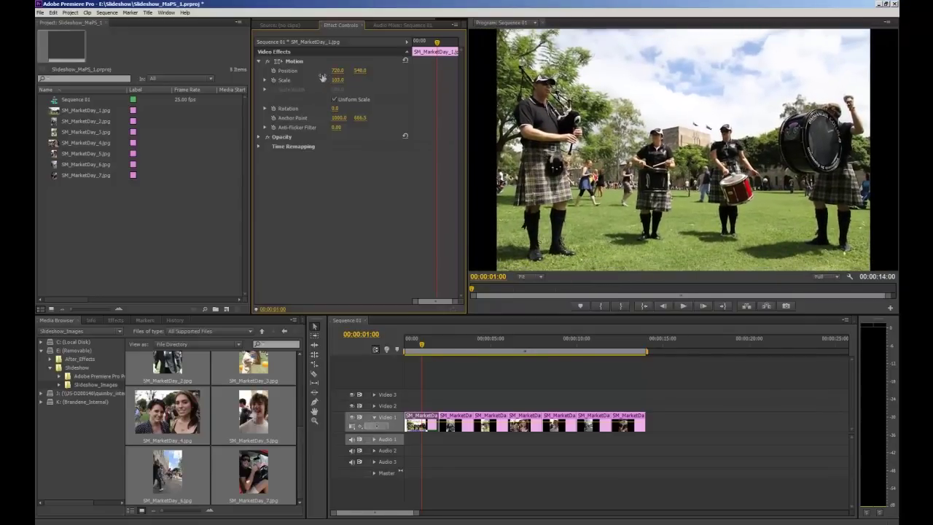
click(339, 81)
text(100)
key(Return)
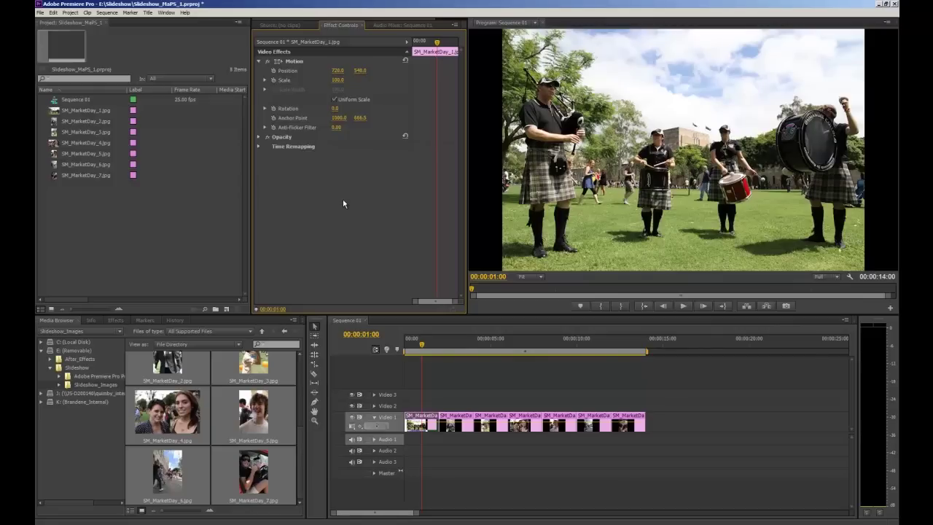
Find Cross Dissolve in Effects and add it between the first two photo clips.
click(112, 322)
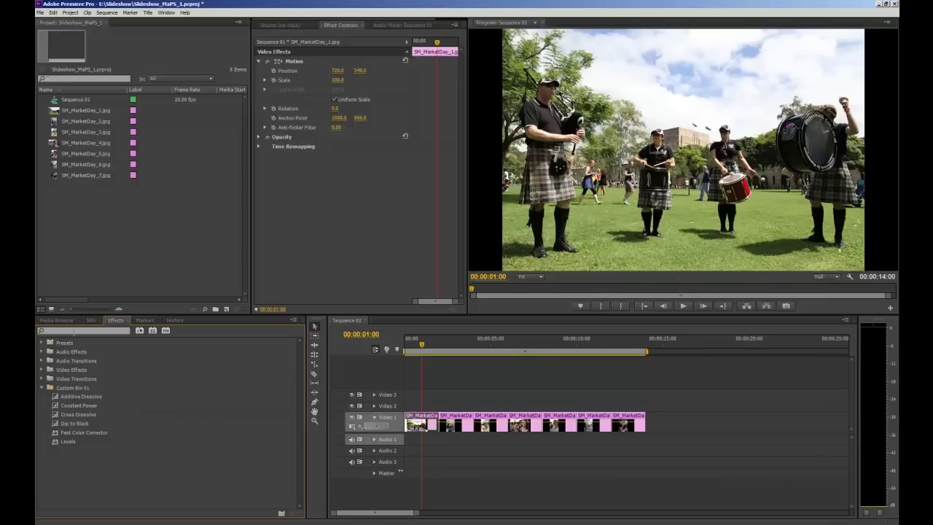
click(74, 332)
text(cross dis)
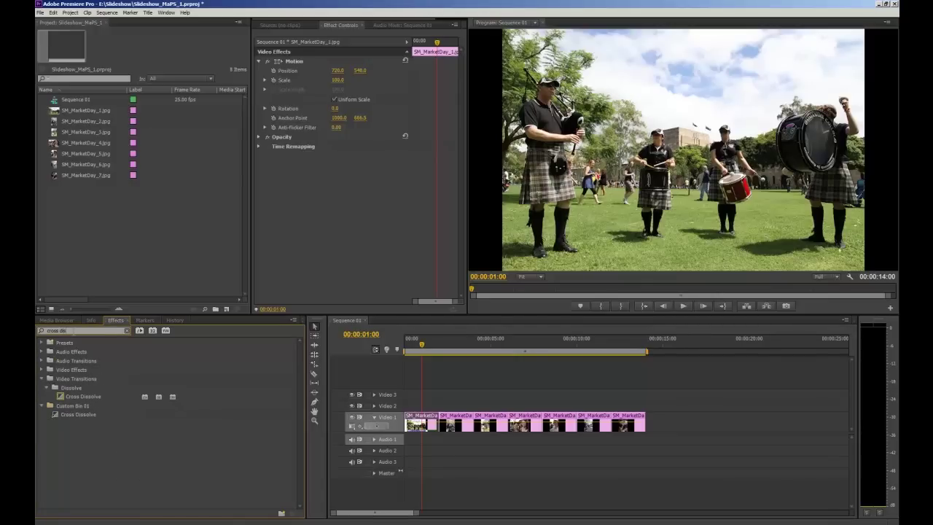
text(solve)
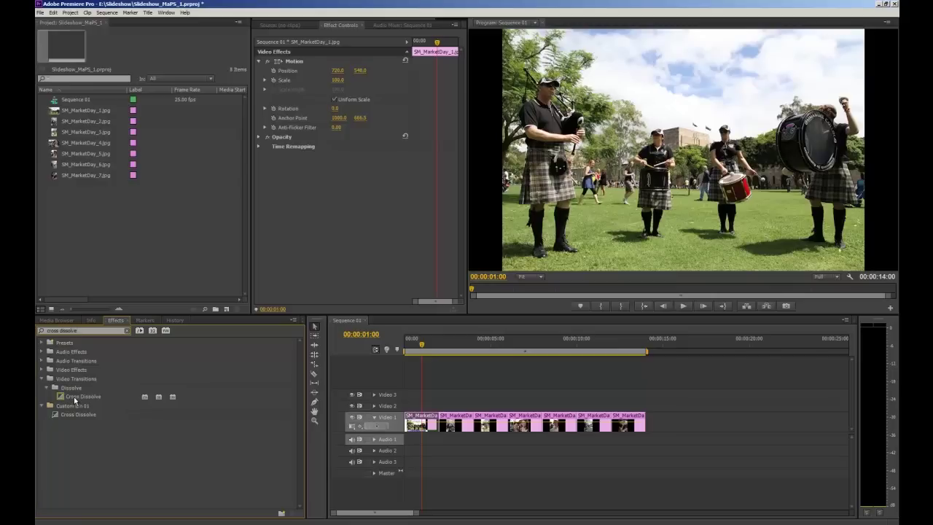
drag(73, 396, 442, 424)
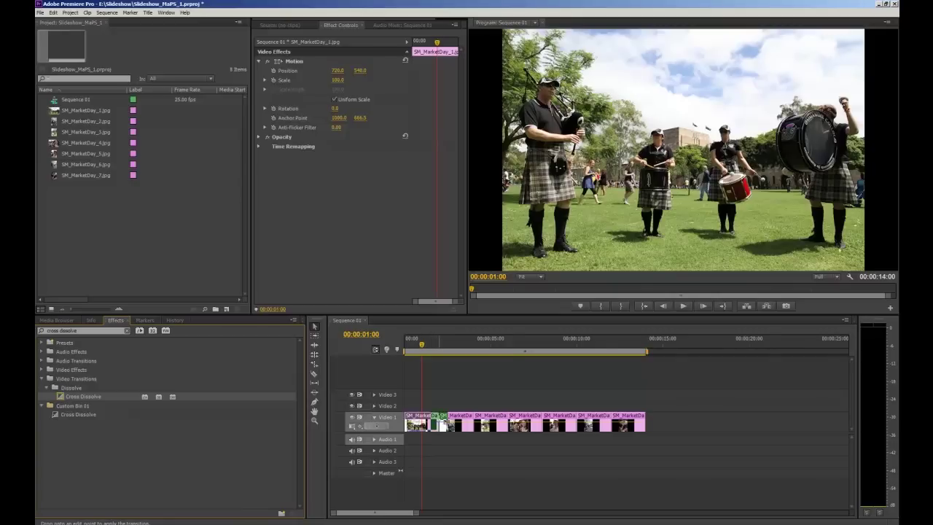
drag(442, 424, 440, 422)
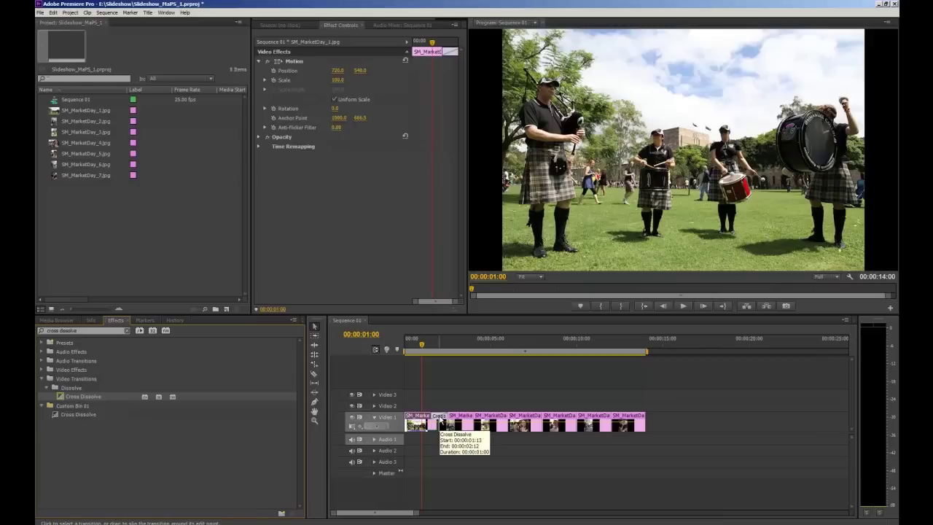
key(=)
key(=)
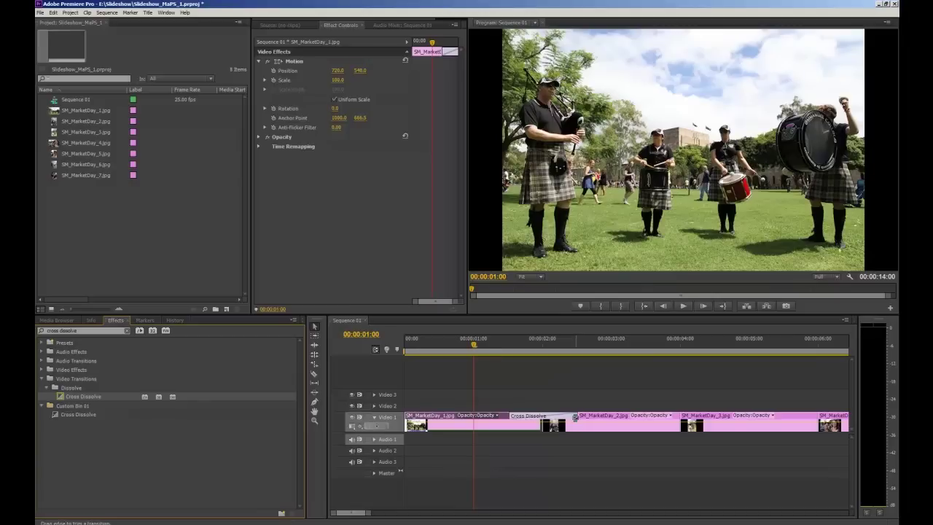
key(minus)
key(minus)
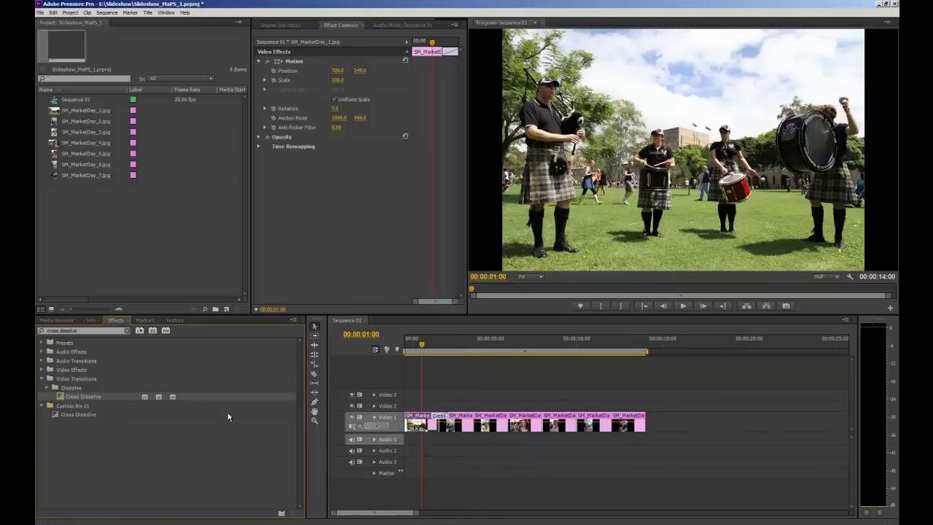
Add Cross Dissolve at each remaining join between the photo clips on Video 1.
drag(87, 397, 475, 421)
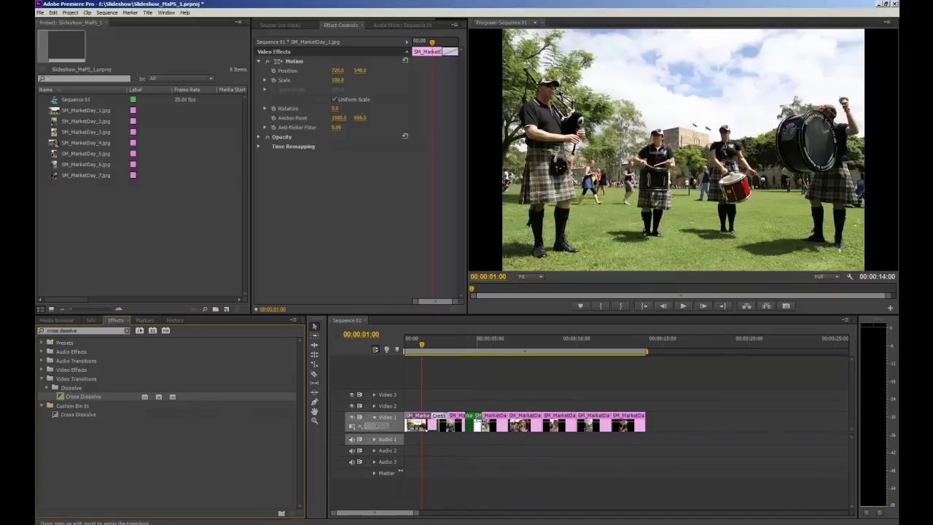
drag(88, 398, 508, 422)
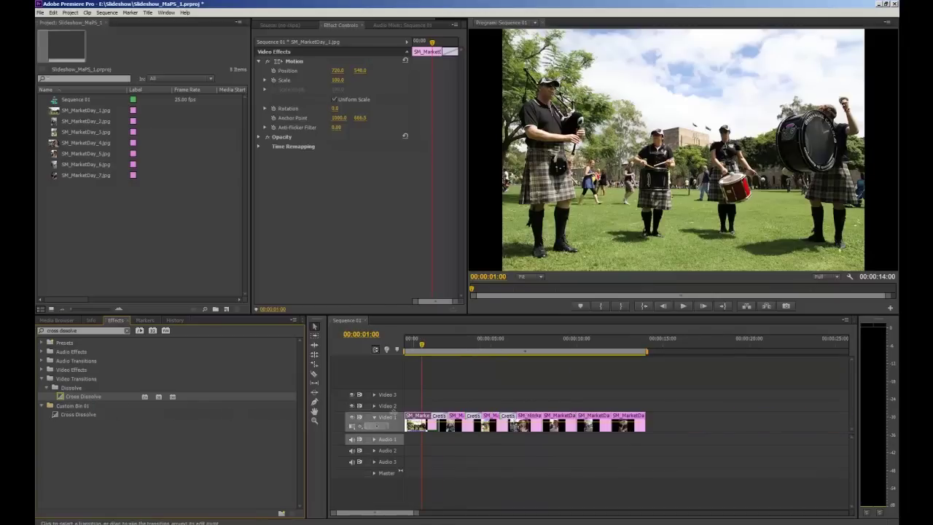
drag(73, 397, 544, 421)
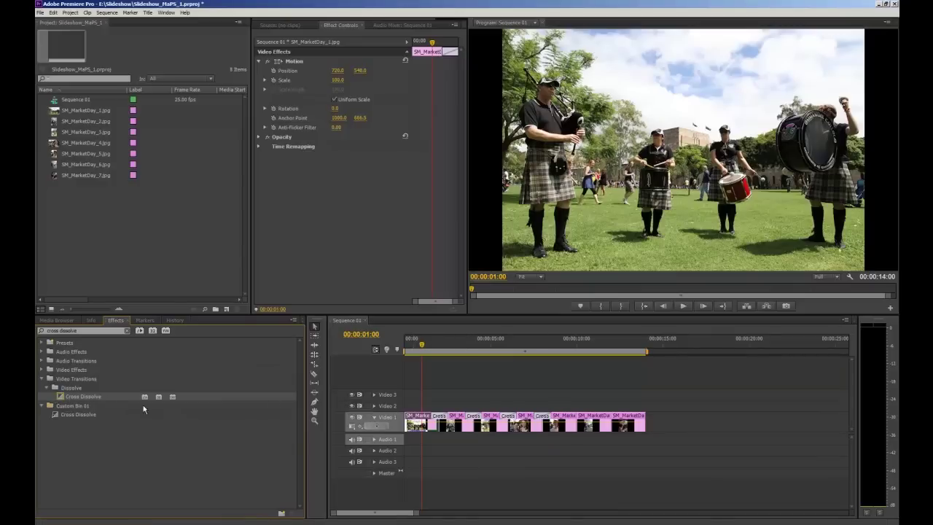
drag(105, 396, 577, 423)
drag(93, 396, 614, 430)
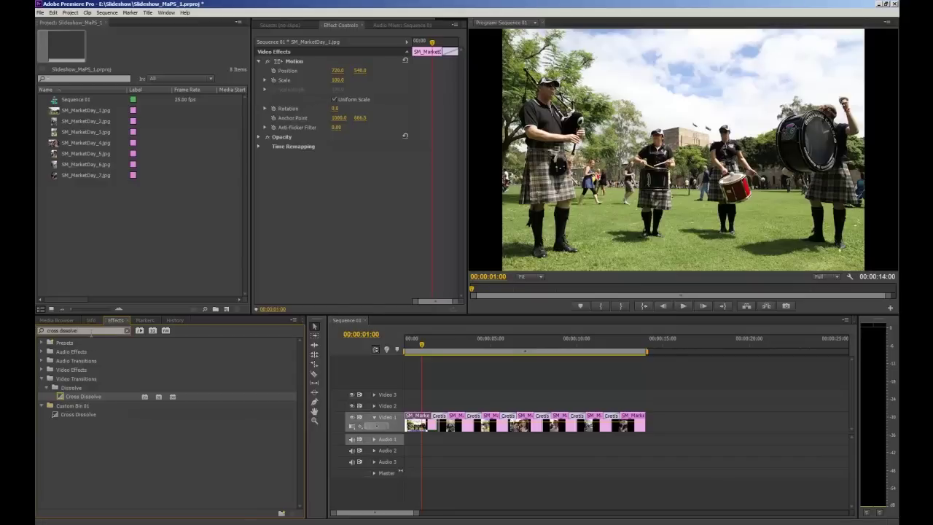
Add Dip to Black at the last clip's end and scrub back to the opening fade-in.
key(shift+Left)
key(shift+Left)
key(shift+Left)
key(shift+Left)
key(shift+Left)
key(shift+Left)
key(shift+Left)
key(shift+Left)
key(shift+Left)
key(shift+Left)
key(shift+Left)
key(shift+Left)
text(dip to bl)
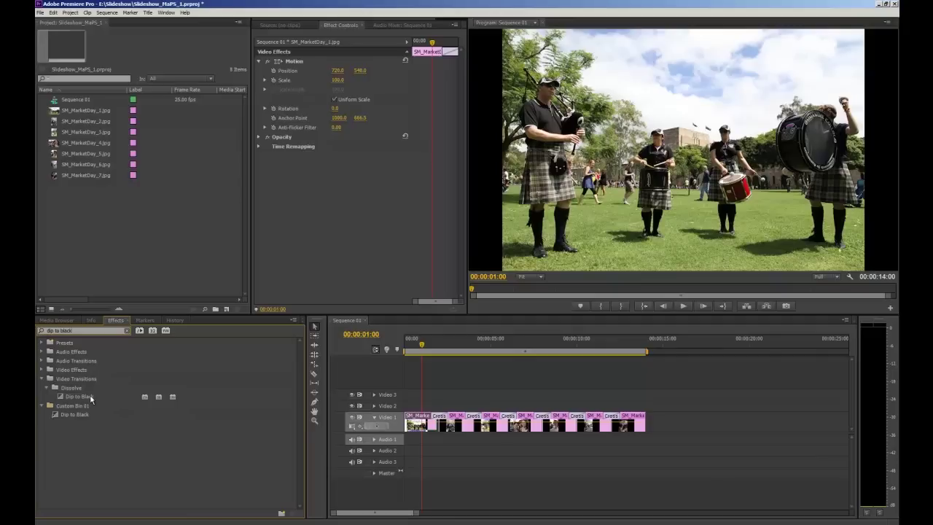
drag(93, 398, 410, 423)
drag(73, 400, 646, 423)
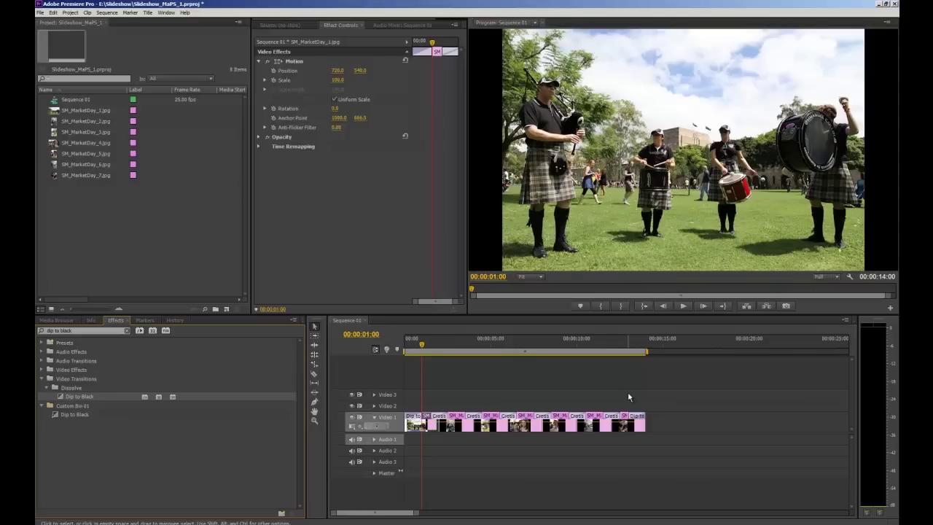
drag(422, 342, 405, 348)
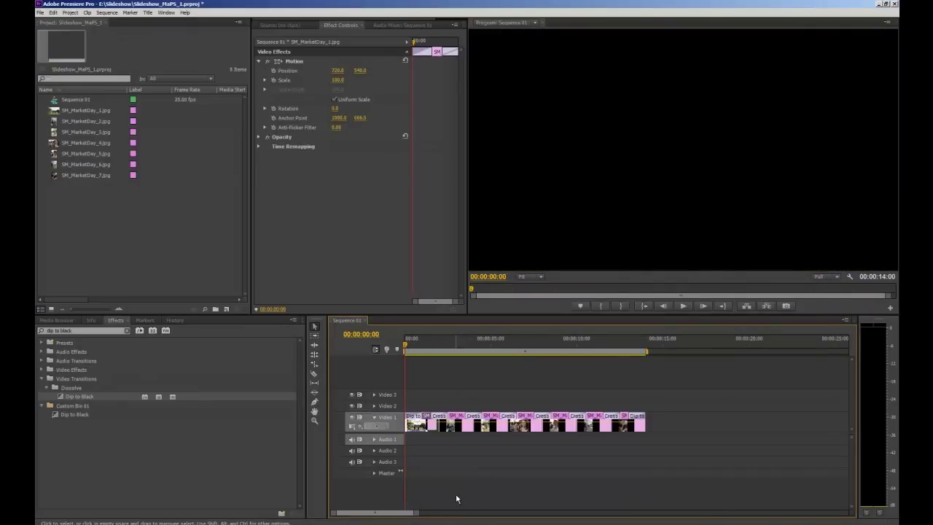
key(space)
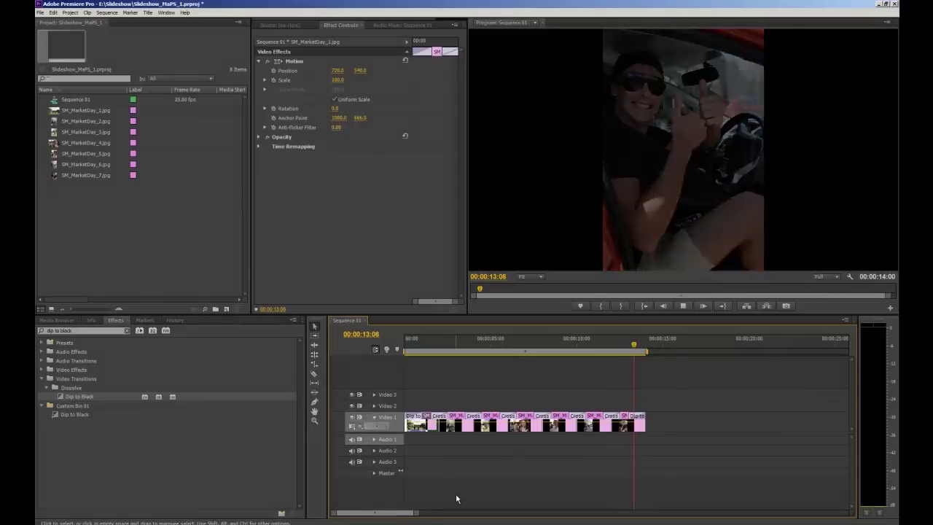
key(space)
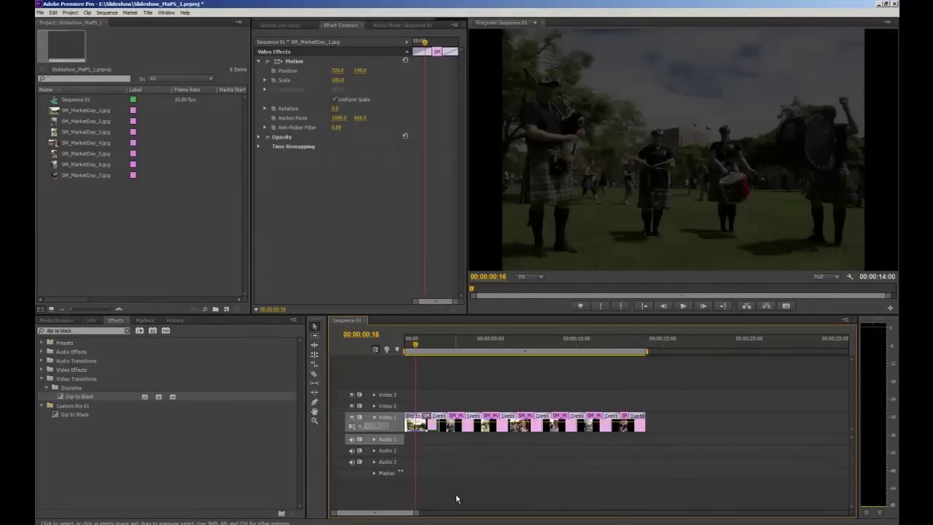
key(space)
key(Home)
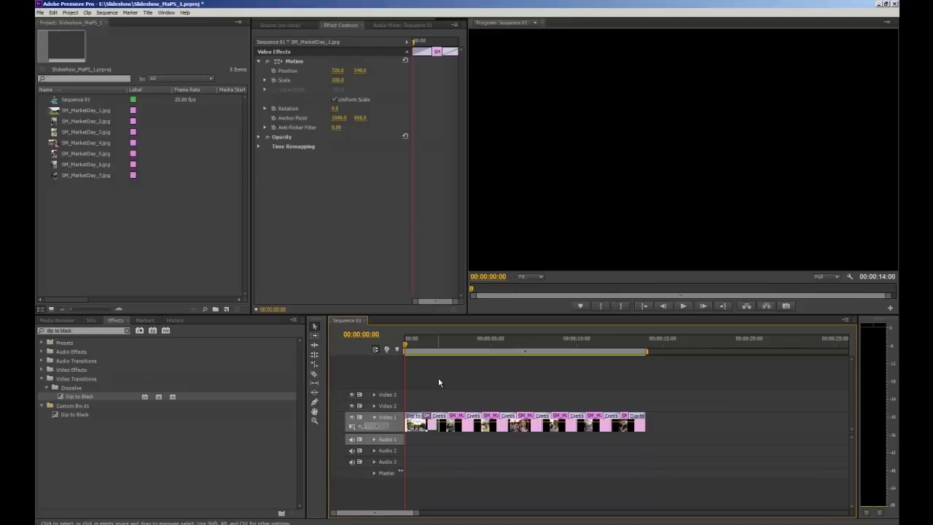
Import RAW_TrueBlue.wav from the Media Browser into the Project panel.
click(67, 321)
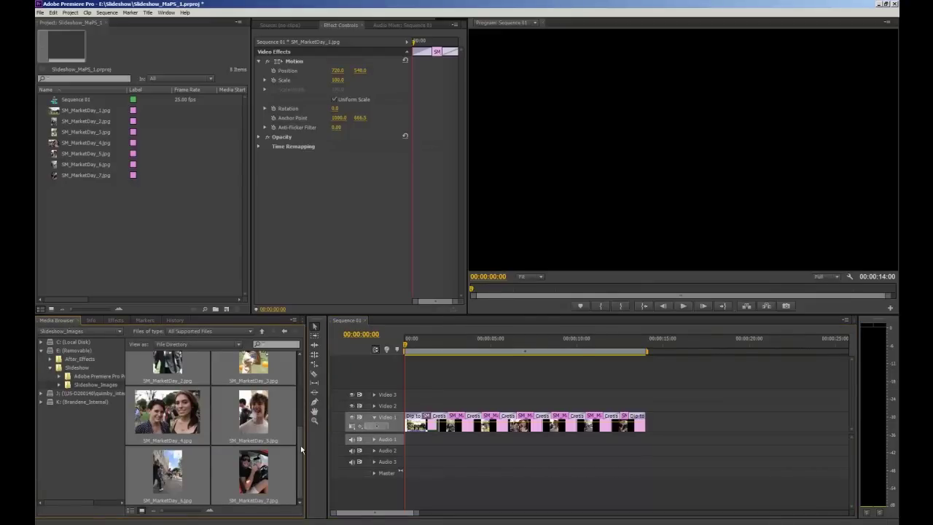
drag(302, 451, 301, 360)
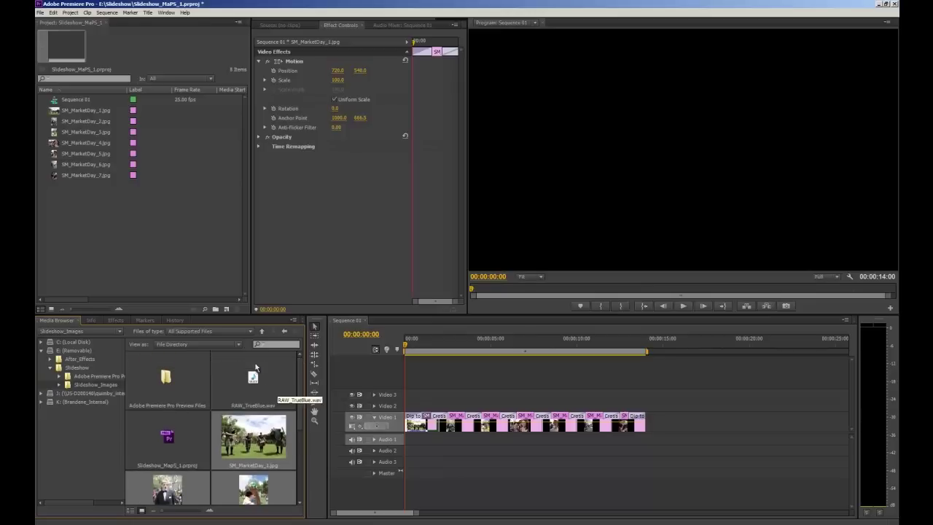
drag(254, 383, 181, 221)
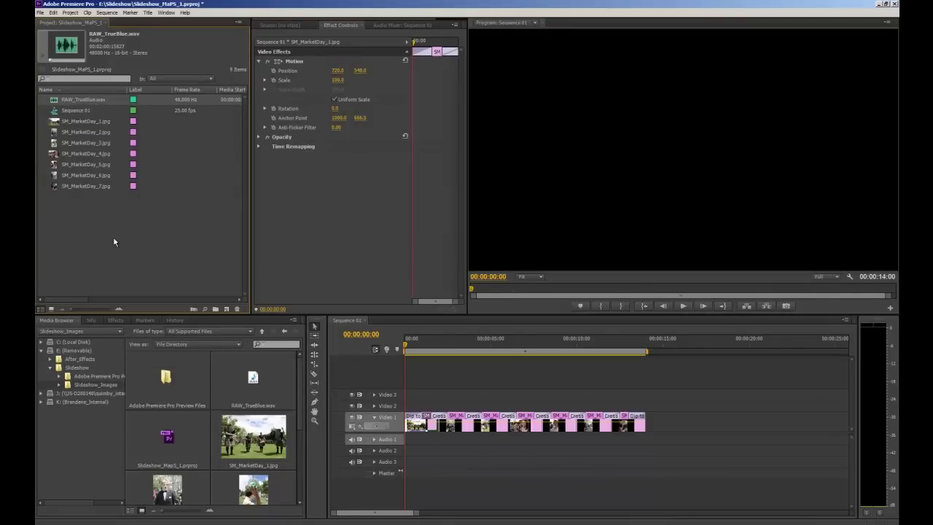
Place RAW_TrueBlue.wav on Audio 1, expand the track, and zoom out to show it.
drag(87, 100, 409, 447)
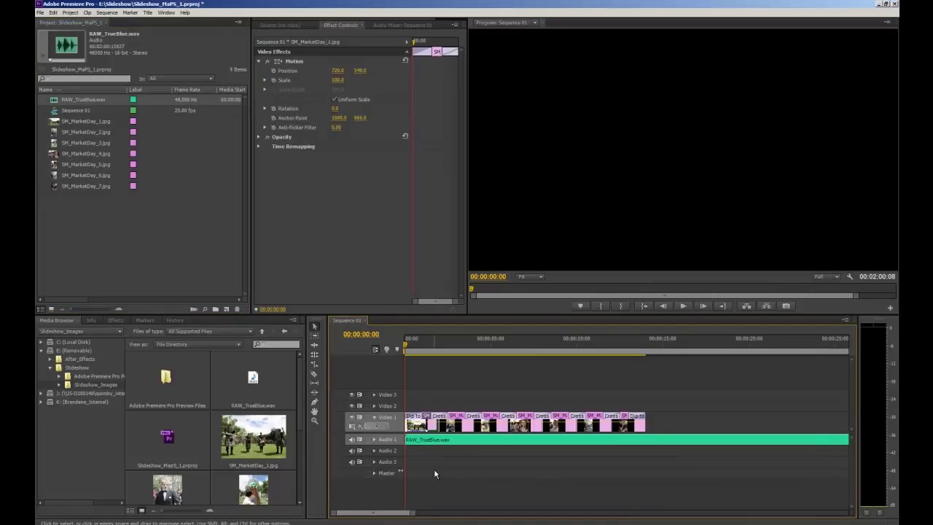
click(374, 440)
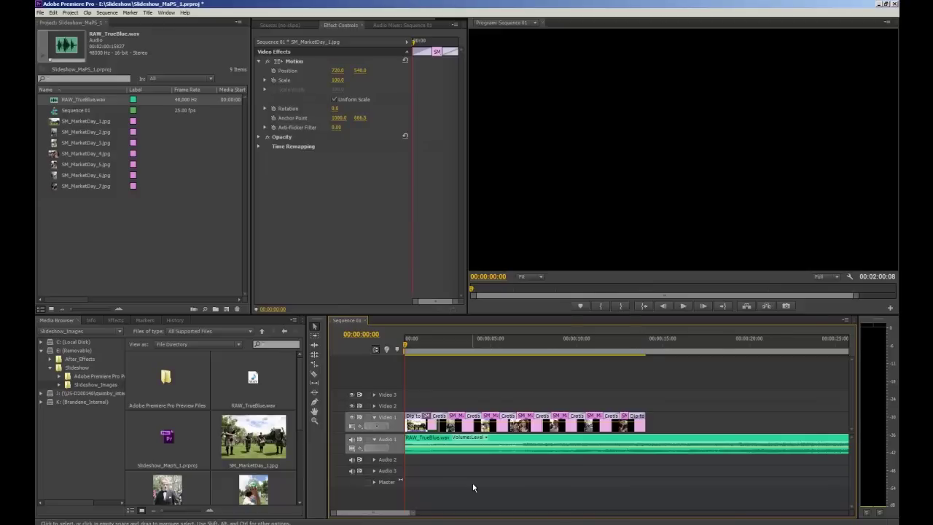
key(minus)
key(minus)
key(minus)
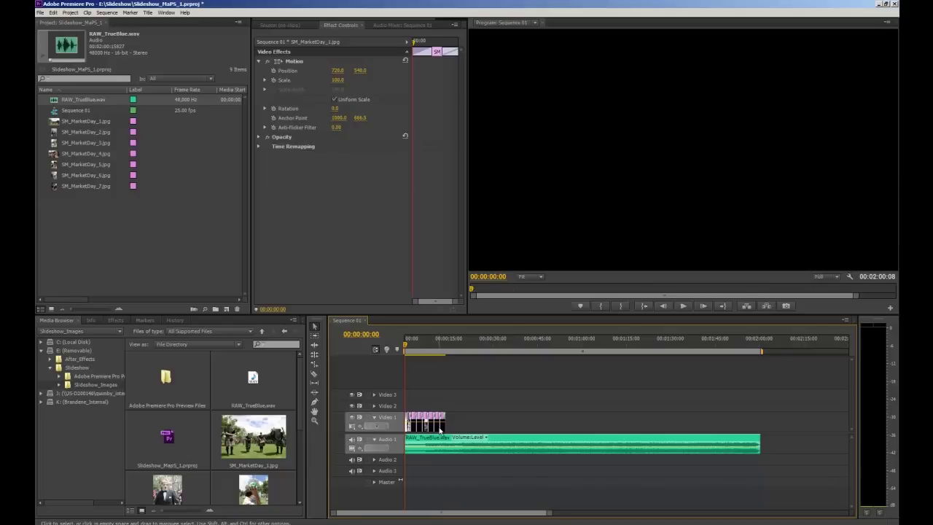
Trim RAW_TrueBlue.wav to end with the last photo and lower its volume to about -12.73 dB.
click(756, 441)
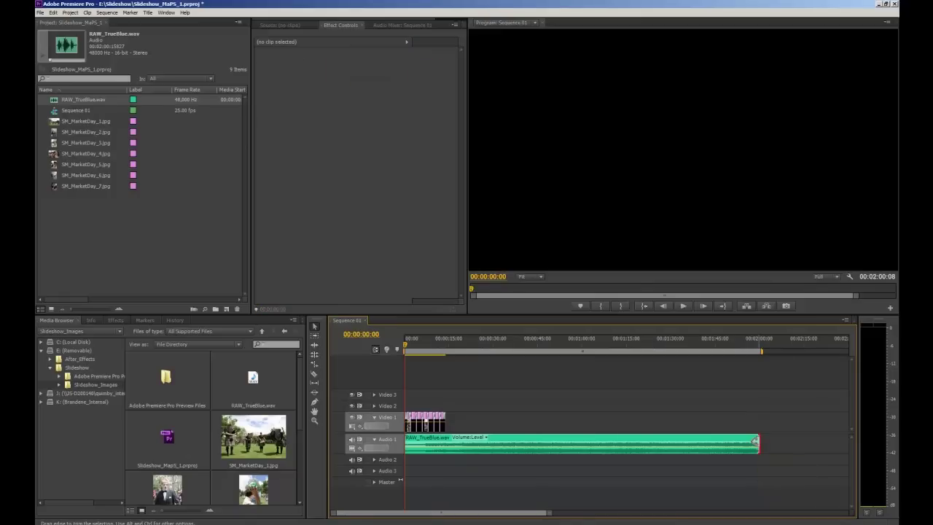
drag(757, 441, 444, 443)
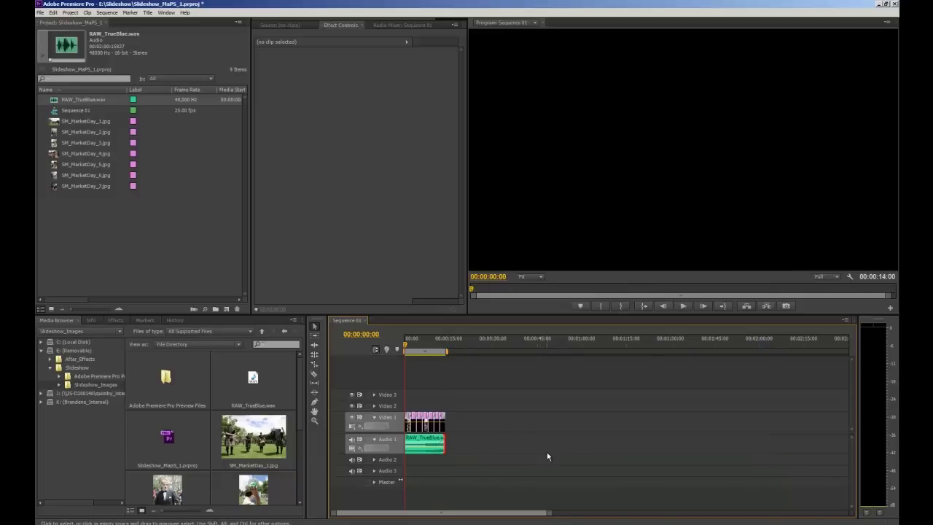
key(=)
key(=)
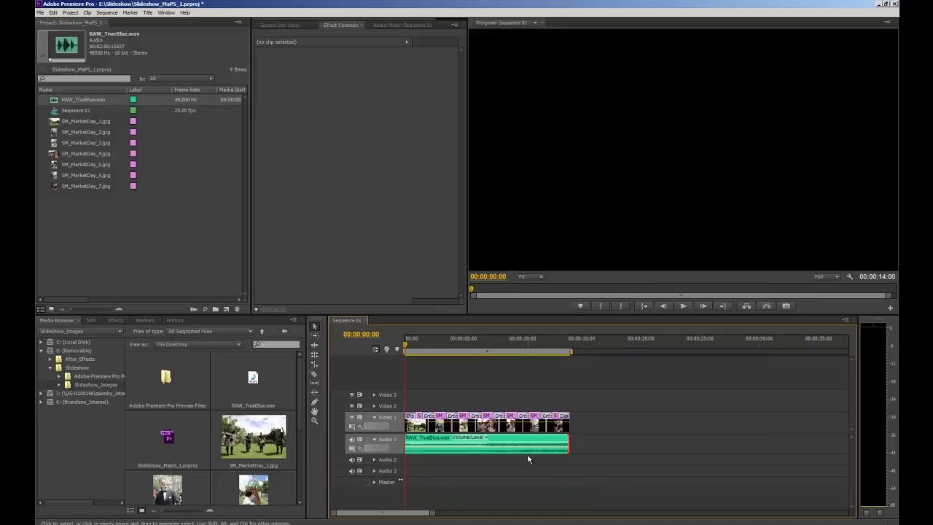
drag(524, 451, 525, 453)
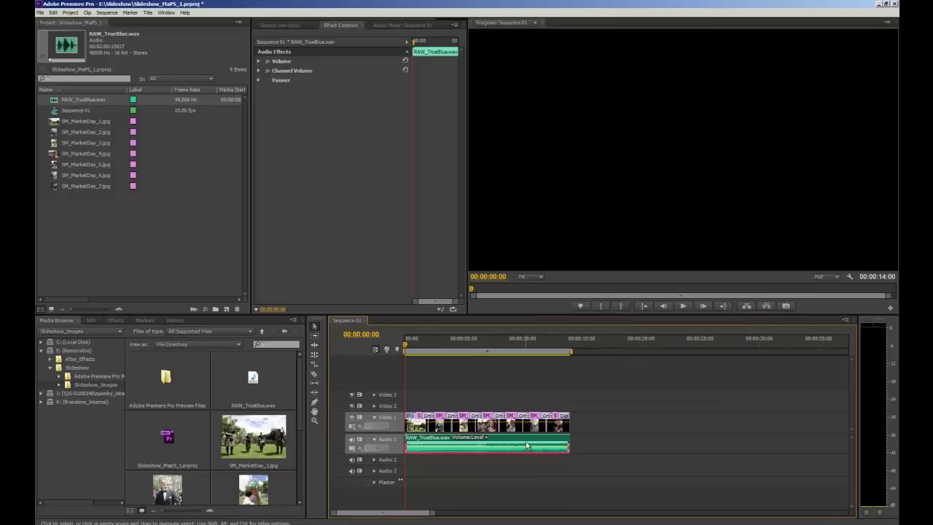
Check the music clip's Audio Gain settings, then play the slideshow's final seconds from about 00:00:12:11.
right_click(527, 442)
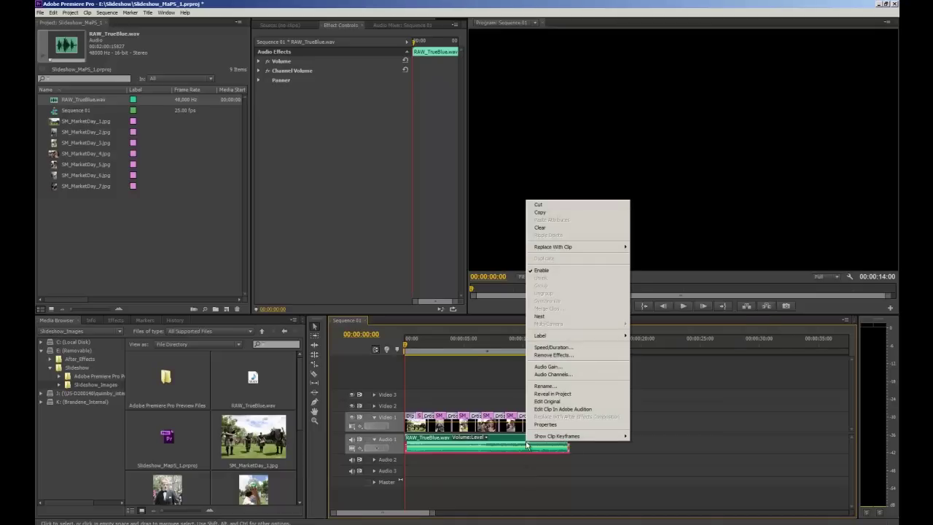
click(539, 367)
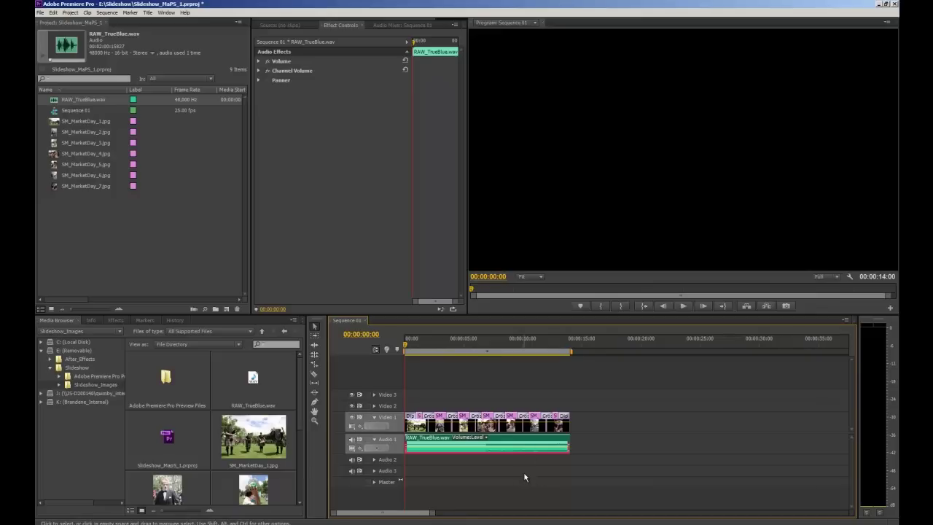
click(552, 340)
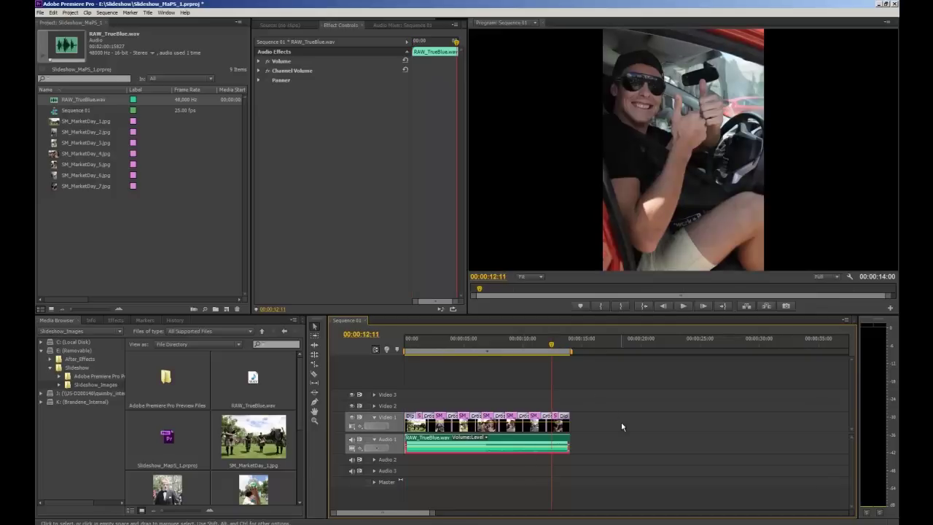
key(space)
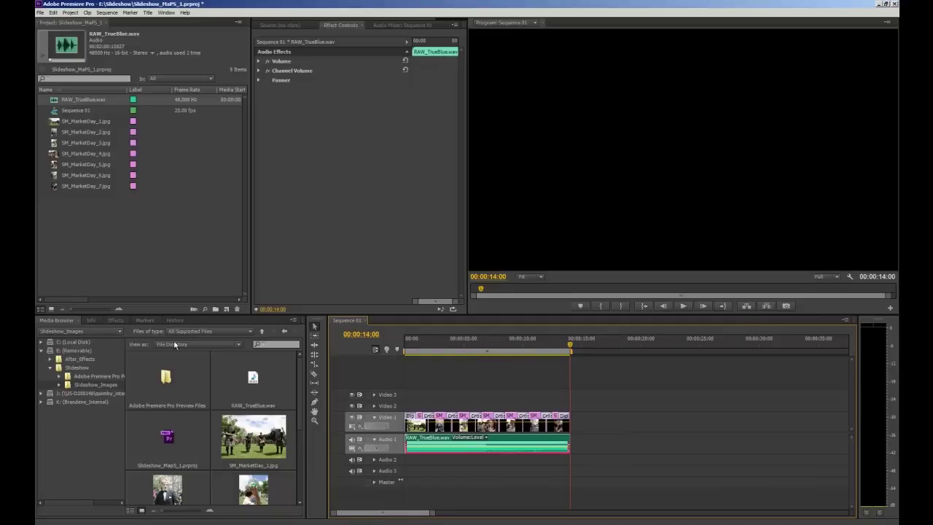
Clear the effects search and apply the Crossfade > Constant Power transition to the music's end.
click(121, 323)
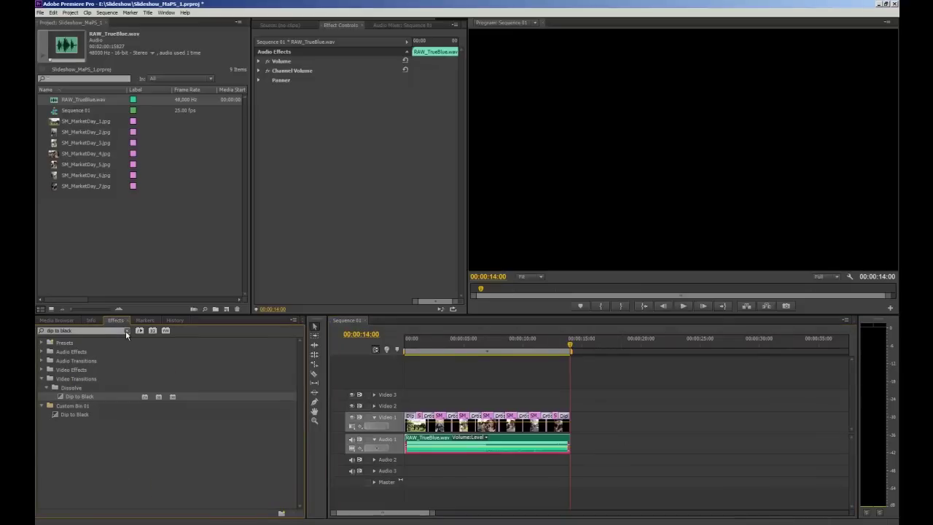
click(126, 331)
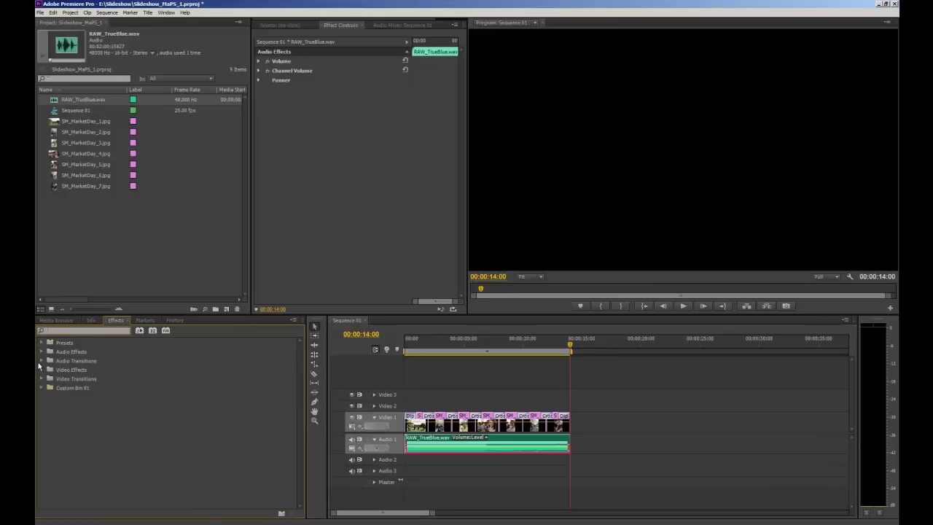
click(41, 361)
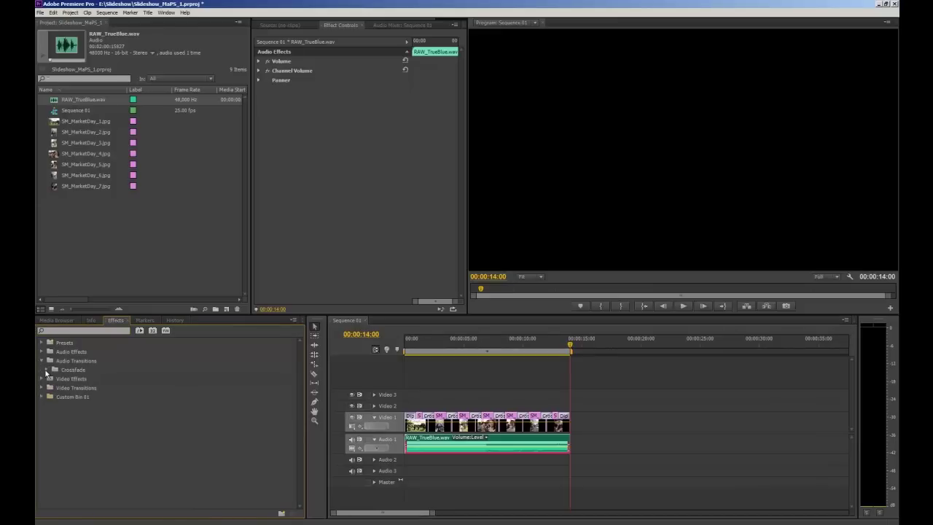
click(46, 370)
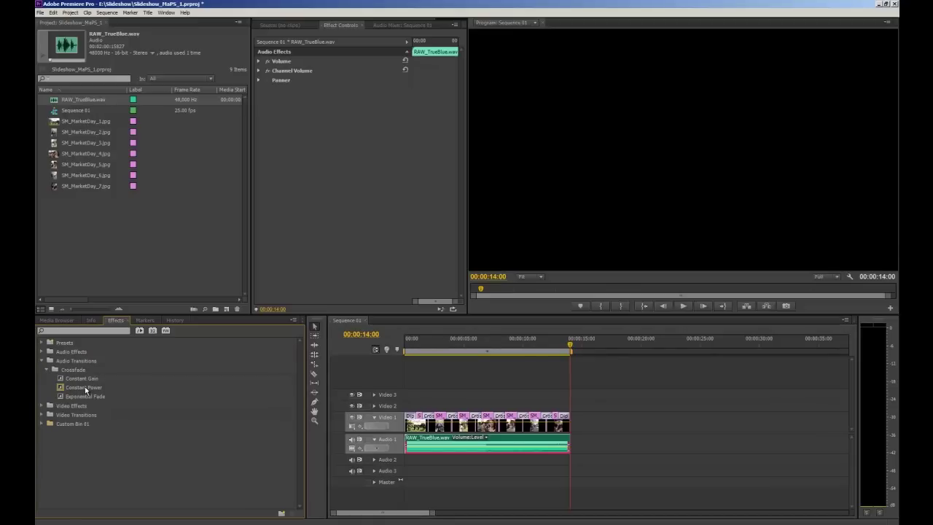
drag(85, 390, 574, 444)
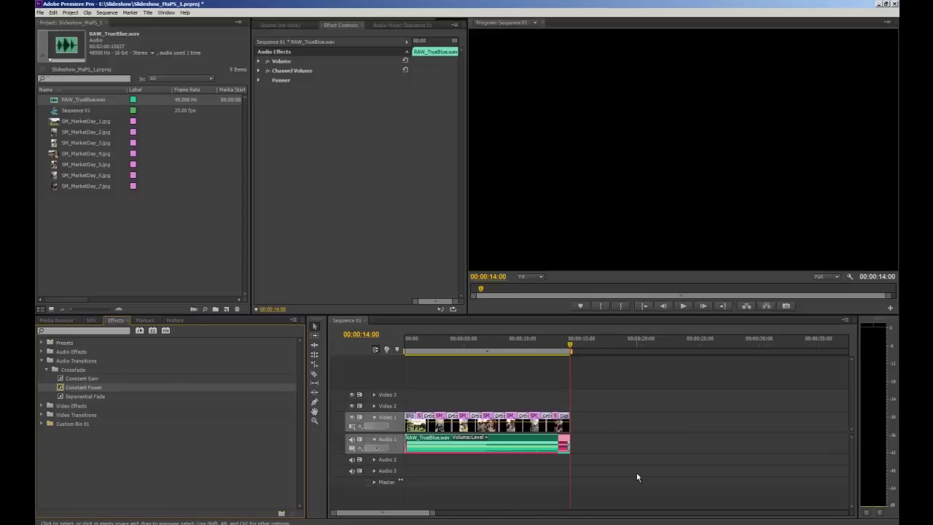
key(=)
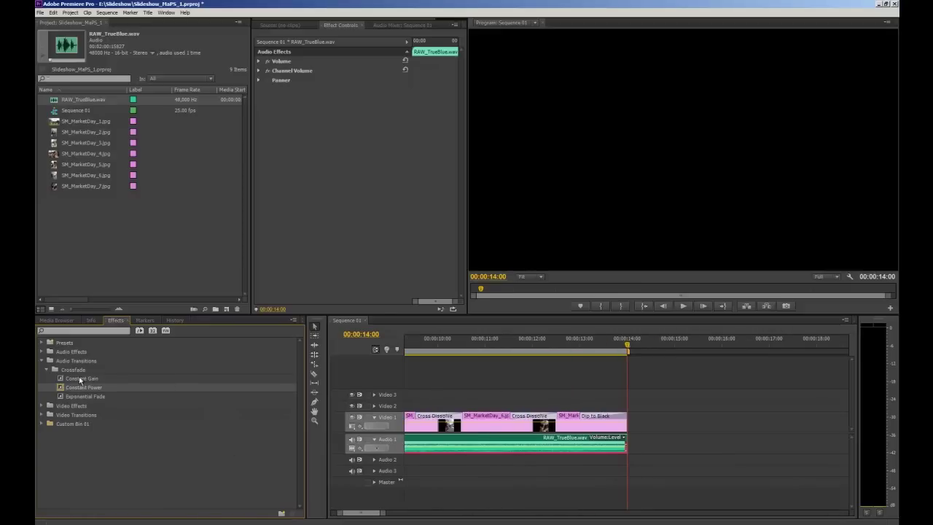
drag(80, 388, 452, 439)
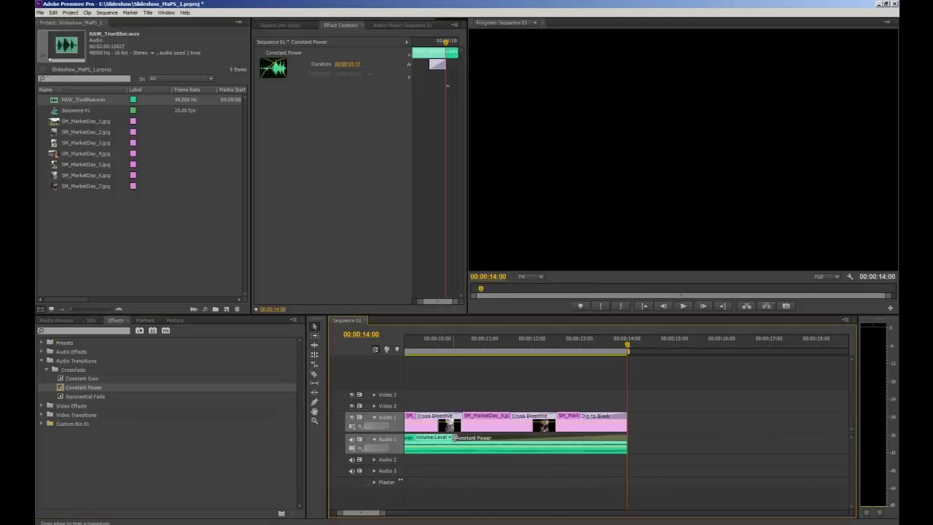
Set the playhead on the sequence's last frame, 00:00:13:24.
key(minus)
key(minus)
key(minus)
key(minus)
key(minus)
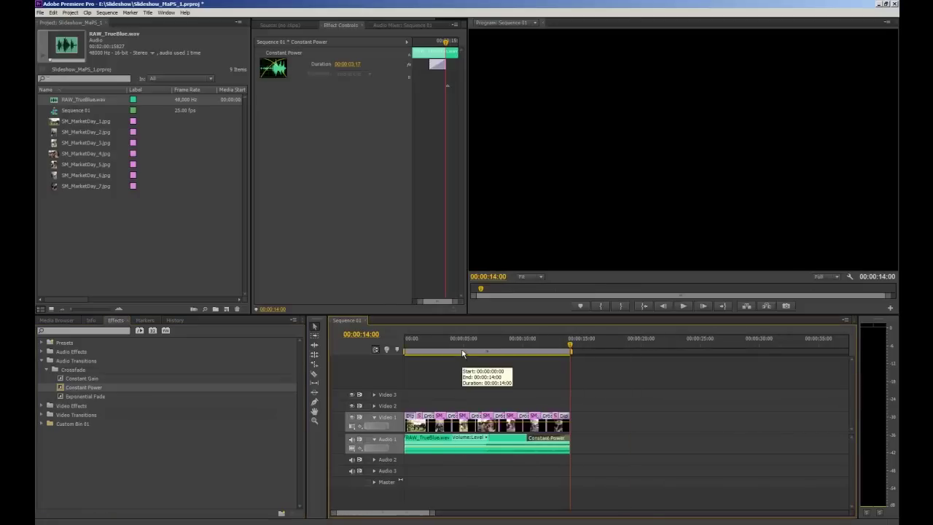
drag(550, 513, 434, 513)
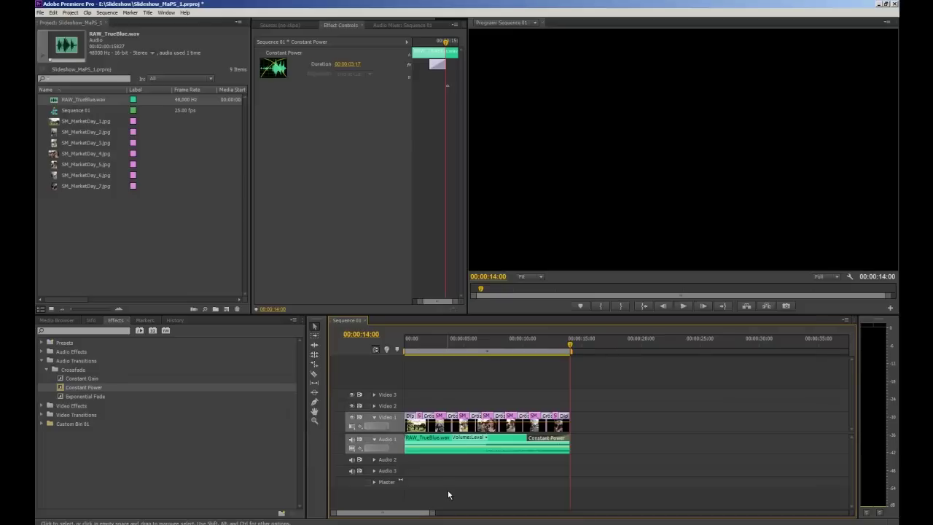
click(573, 349)
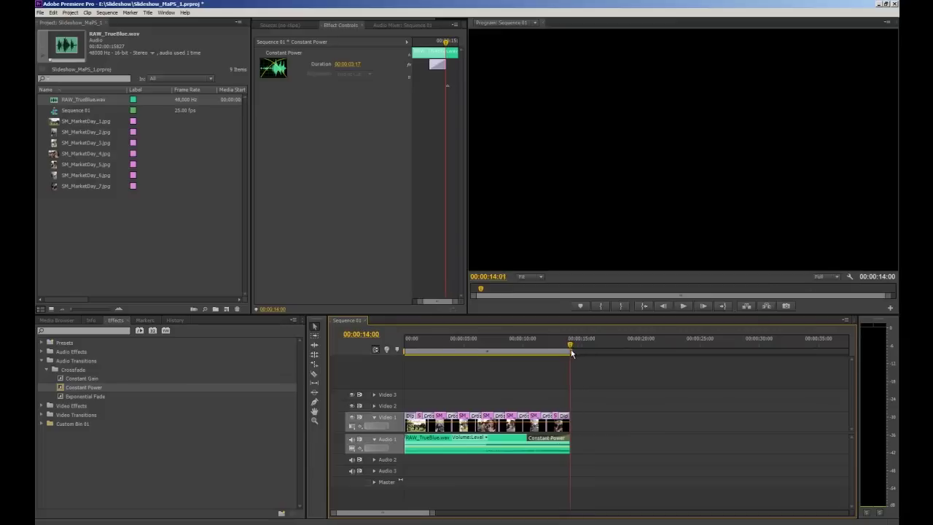
drag(571, 352, 570, 350)
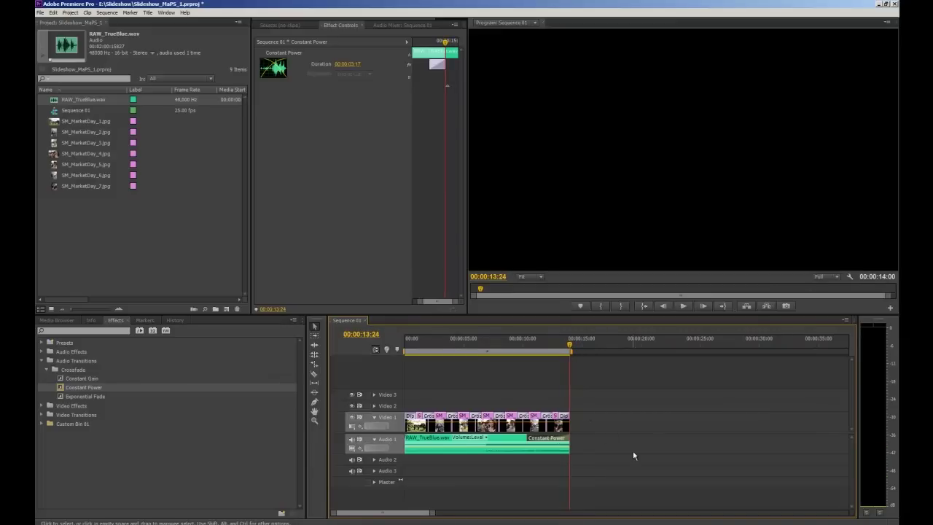
Create a new Default Still title named Title_Plate.
click(147, 14)
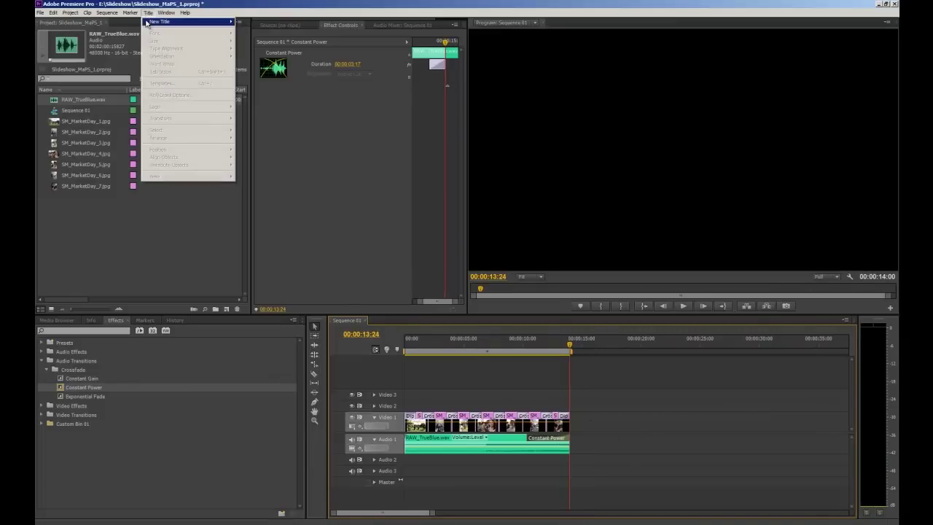
mouse_move(147, 24)
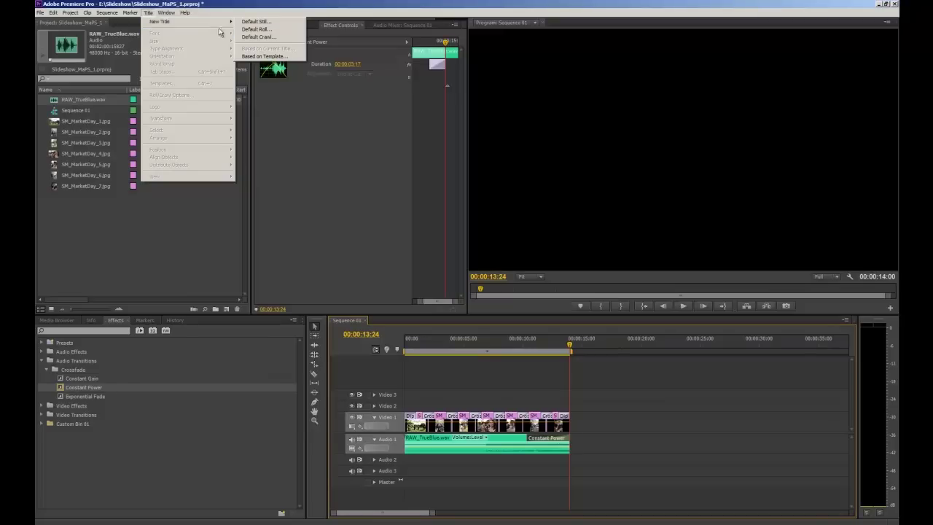
click(240, 26)
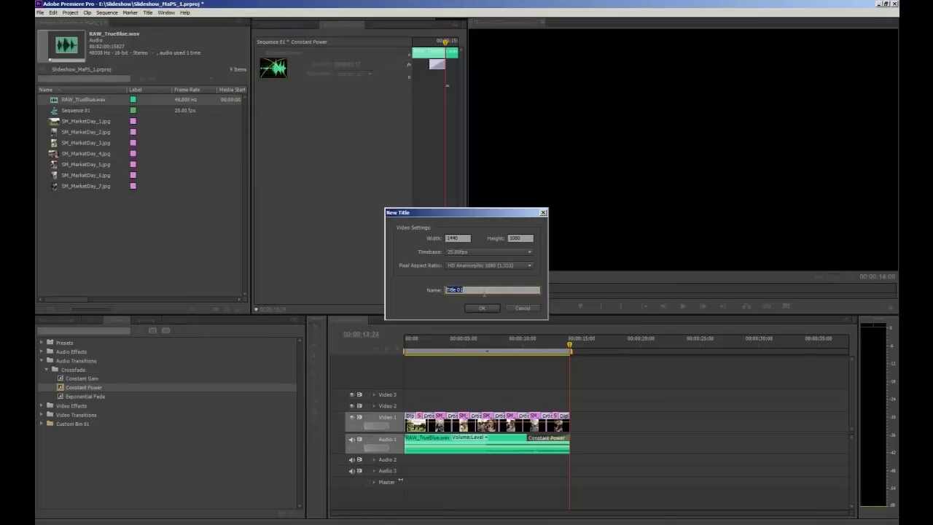
text(Tit)
click(482, 307)
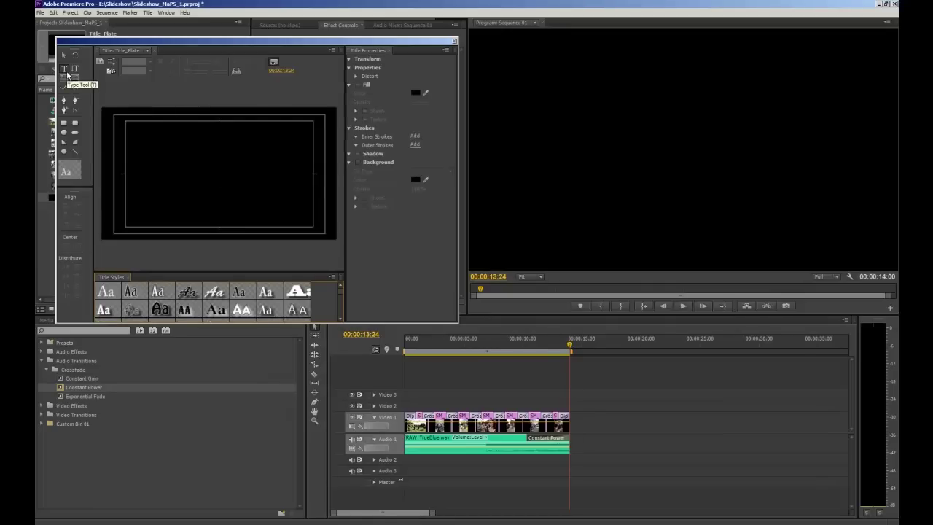
Type 'Comu1999 Slideshow Tutorial' in a new text box and move it down toward the centre.
click(67, 70)
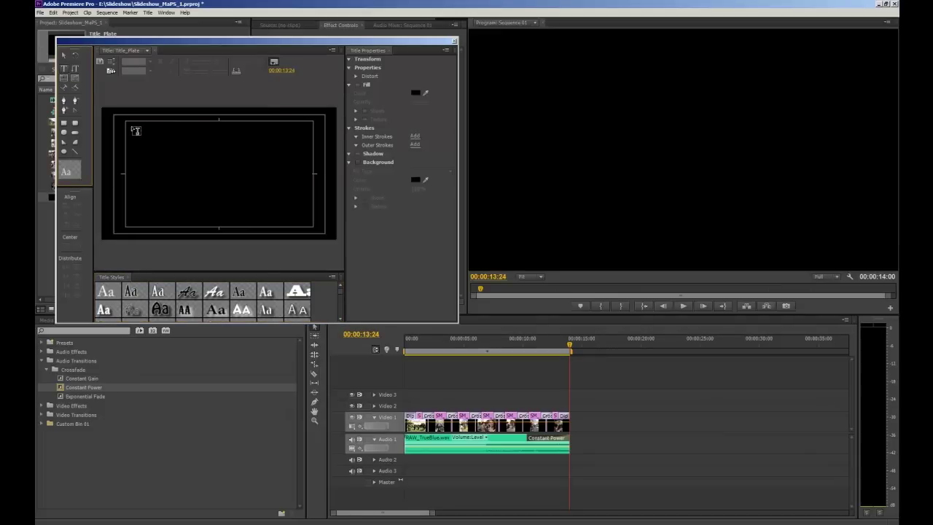
drag(132, 128, 306, 218)
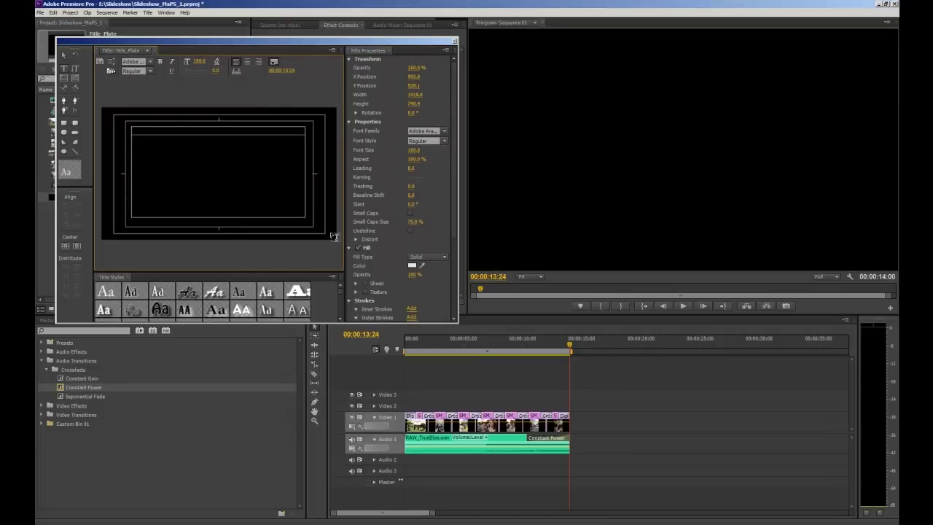
text(Comu1999 Slidesh)
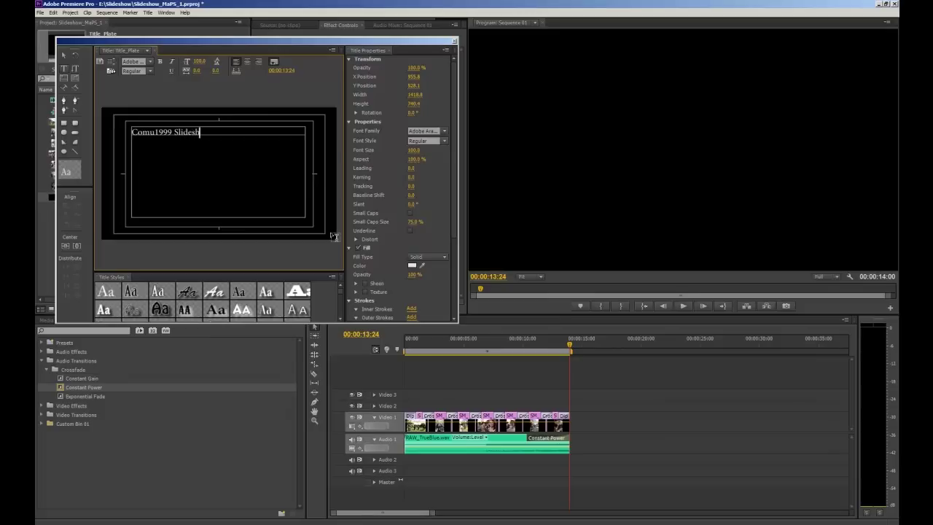
text(ow Tutorial)
click(61, 56)
drag(216, 139, 246, 177)
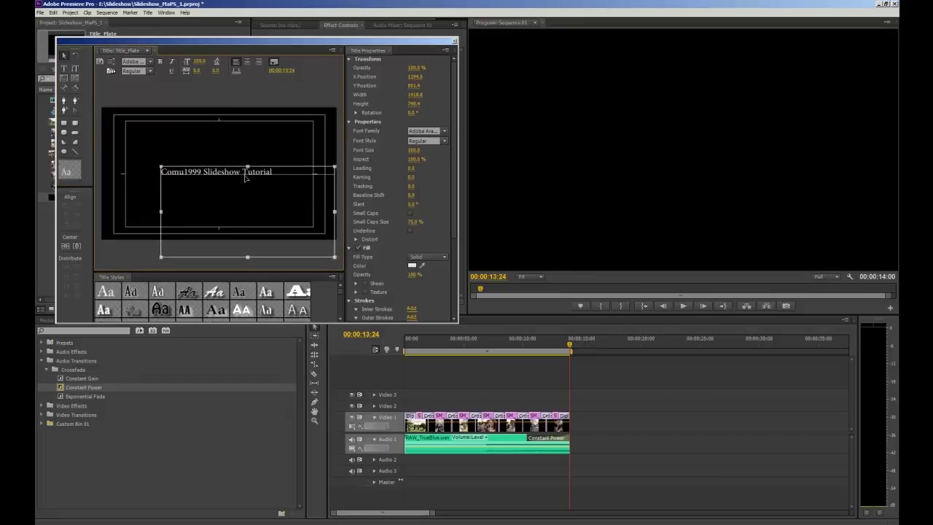
Place Title_Plate after the last photo on Video 1, preview it, and save the project.
click(454, 41)
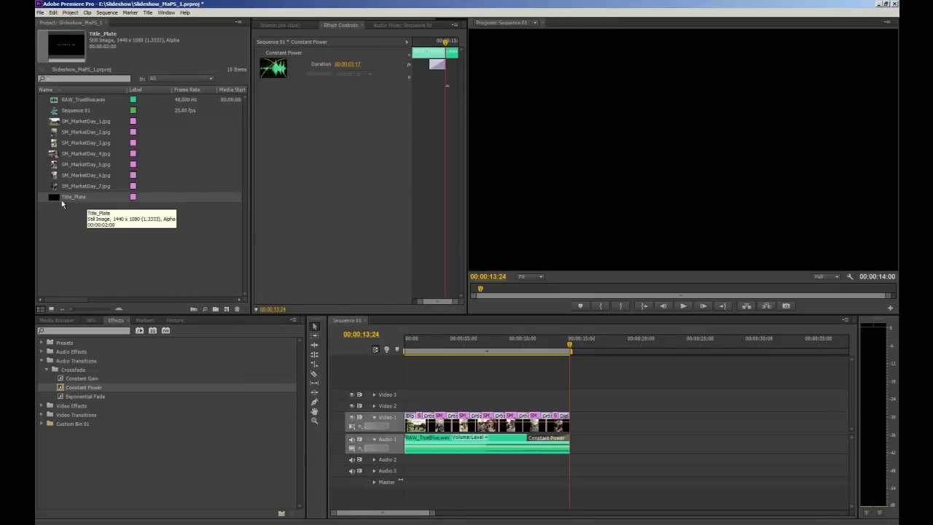
drag(79, 200, 582, 420)
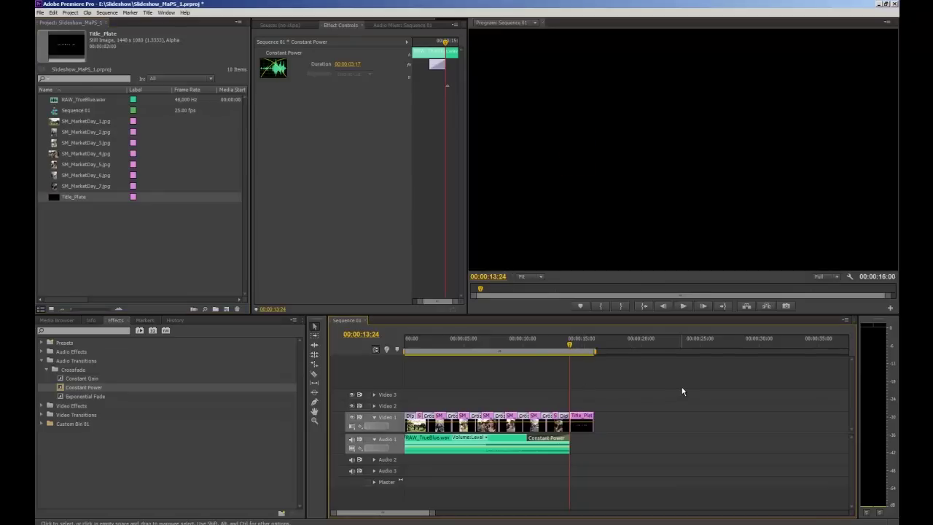
key(space)
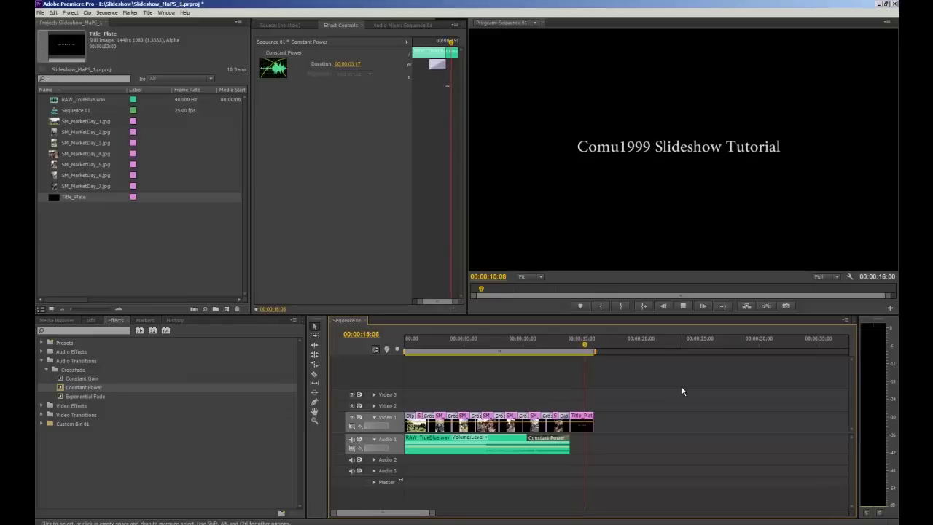
key(space)
key(space)
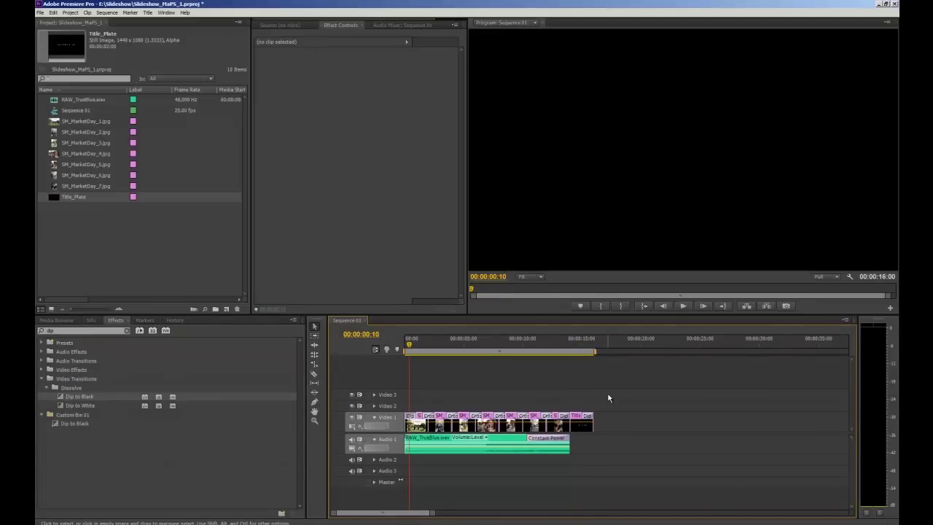
key(ctrl+s)
Trim the work area to end at the sequence end, 00:00:16:00, with the playhead back at the start.
click(40, 13)
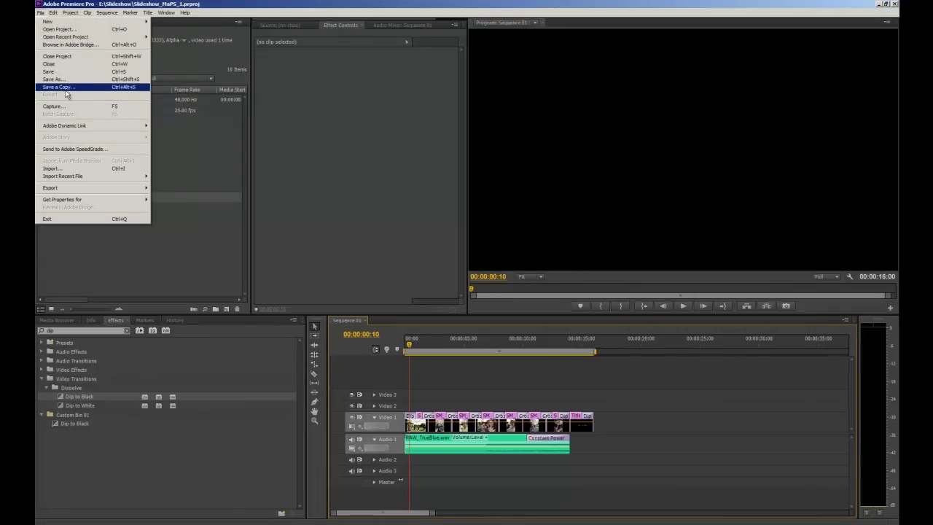
click(430, 370)
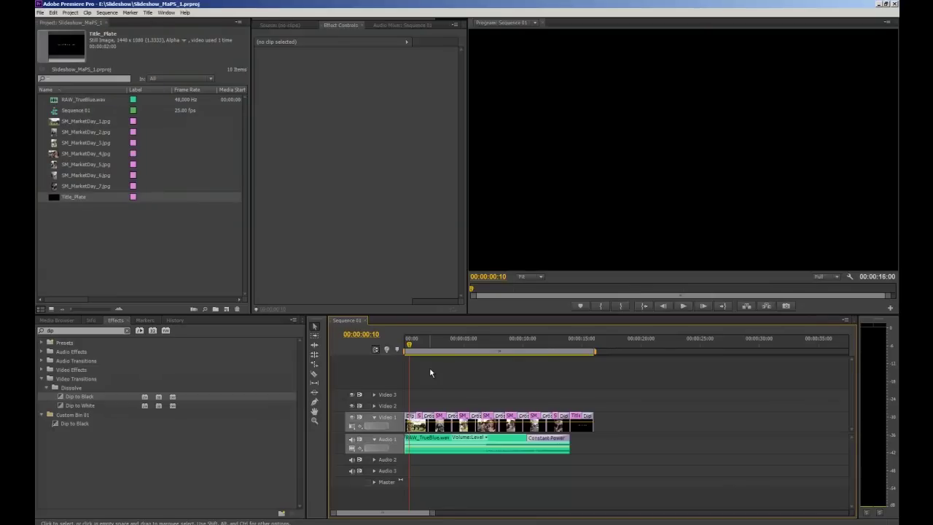
click(595, 353)
drag(595, 354, 645, 356)
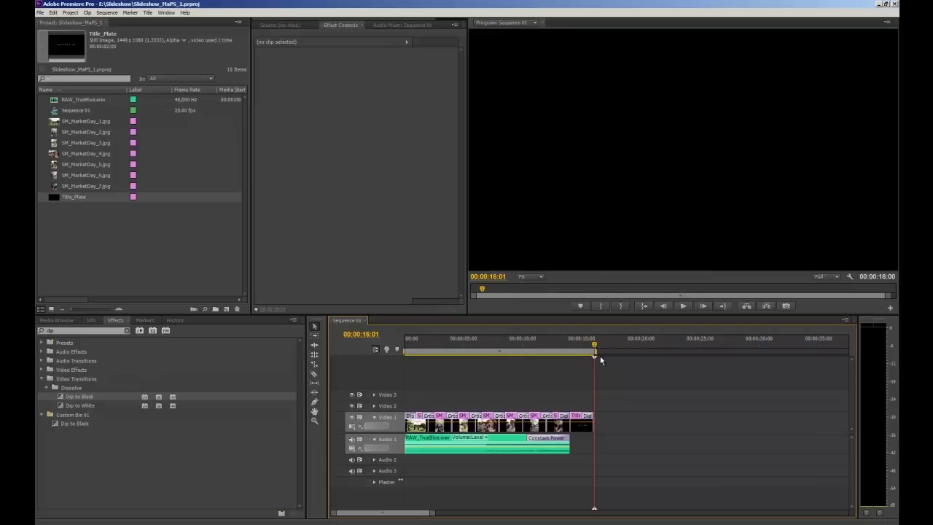
drag(601, 360, 796, 355)
key(Home)
mouse_move(502, 355)
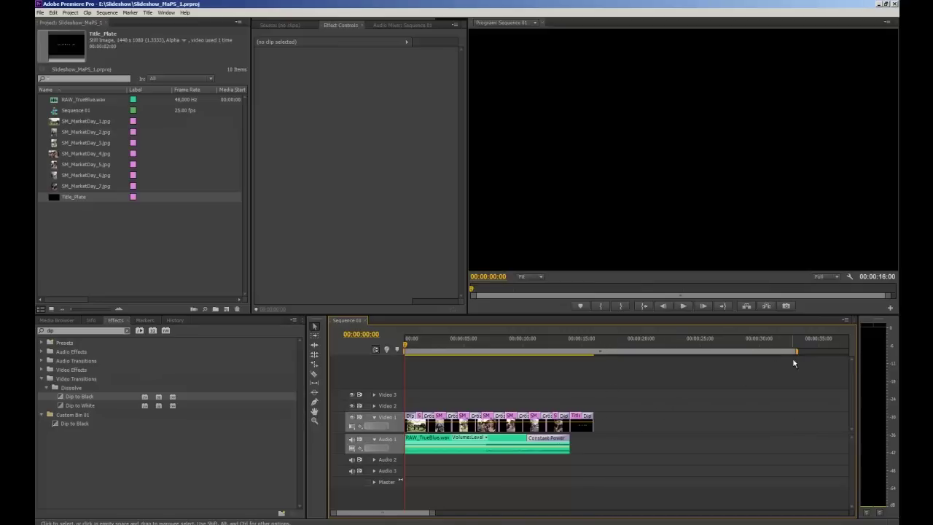
drag(798, 352, 595, 359)
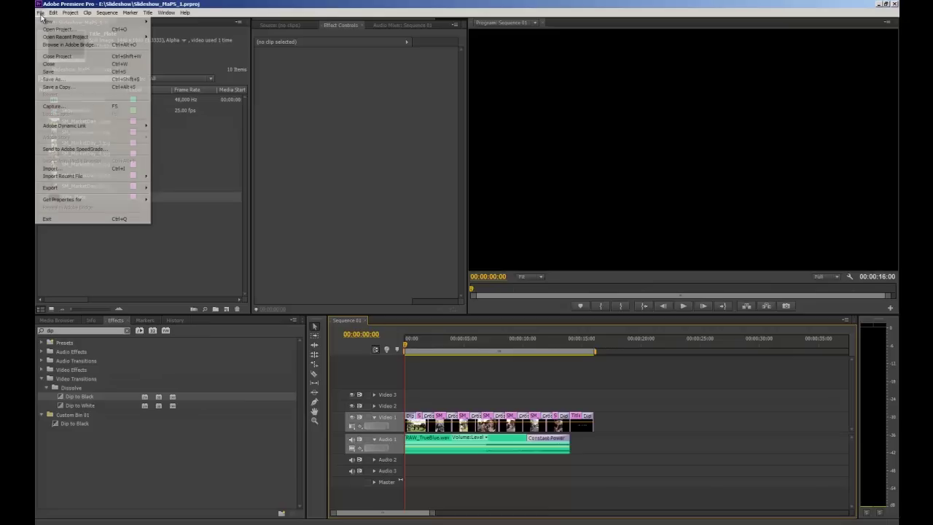
Export media as Windows Media with the HD 720p 25 preset, then open the Output Name save location.
mouse_move(49, 188)
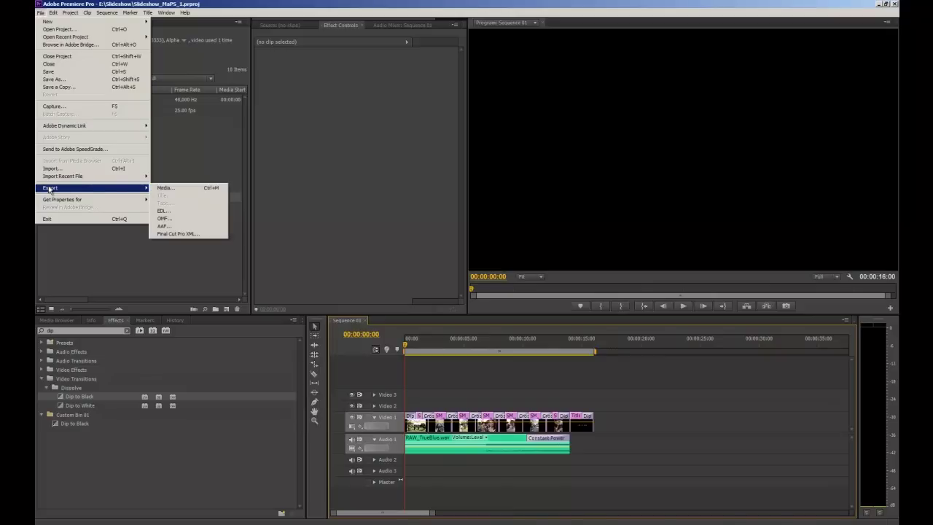
click(173, 189)
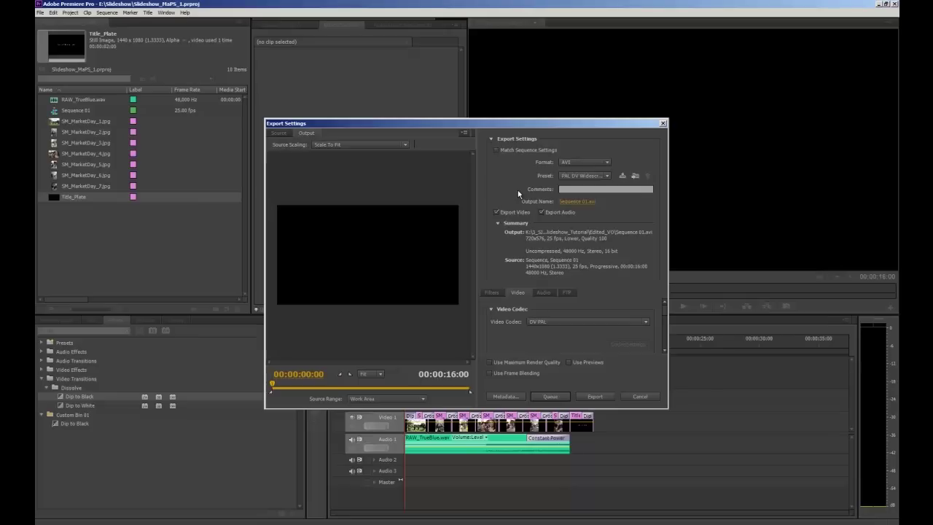
click(613, 163)
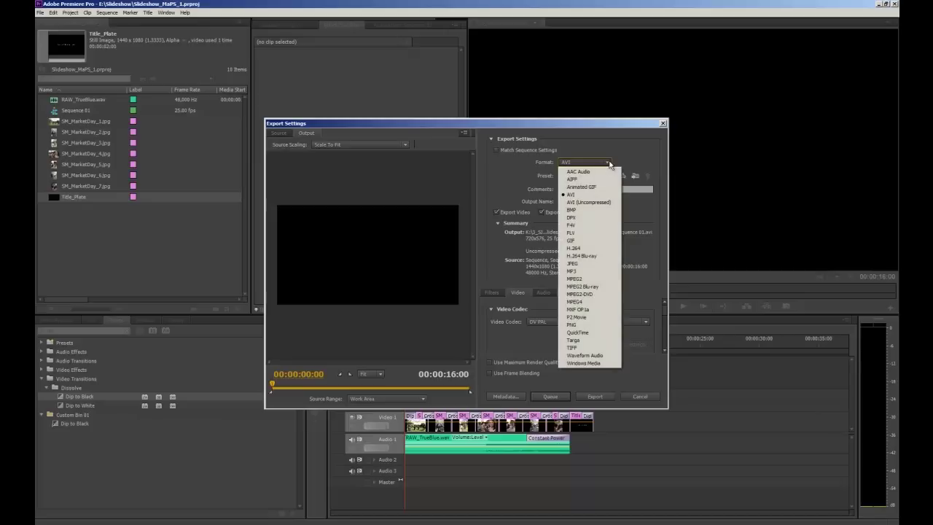
click(602, 367)
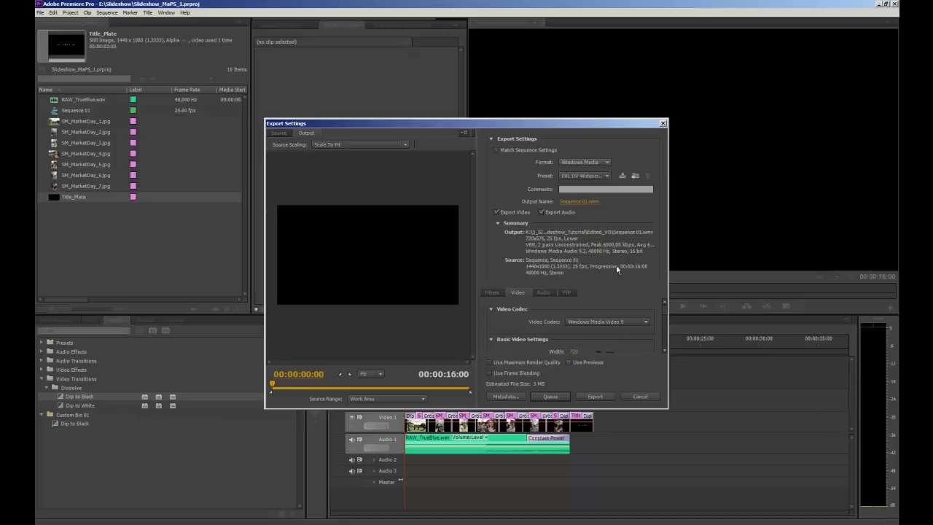
click(610, 177)
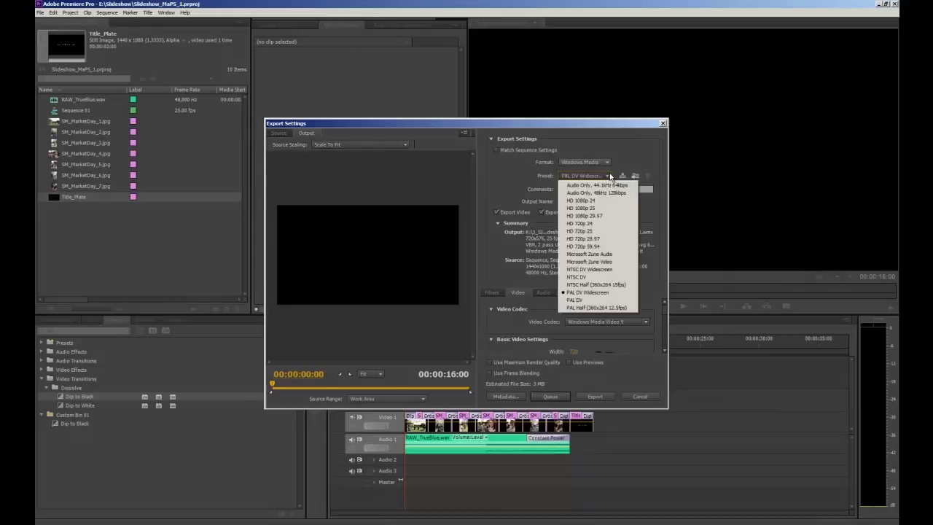
click(604, 232)
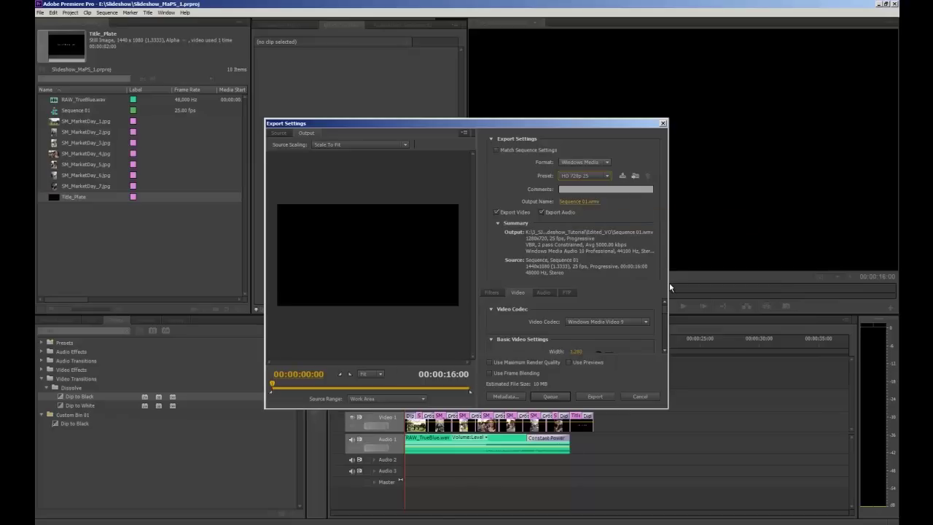
click(586, 202)
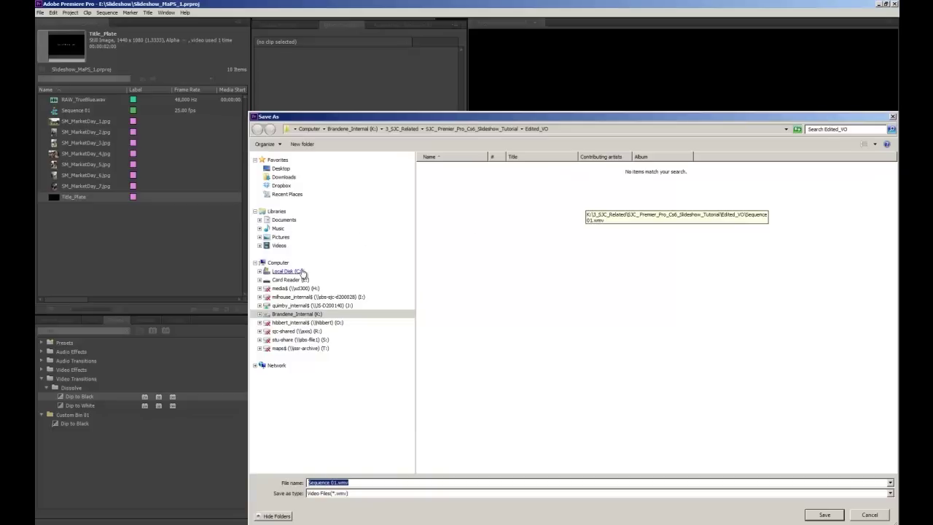
Create a new folder named Output inside E:\Slideshow on the Card Reader and open it.
click(290, 279)
double_click(443, 210)
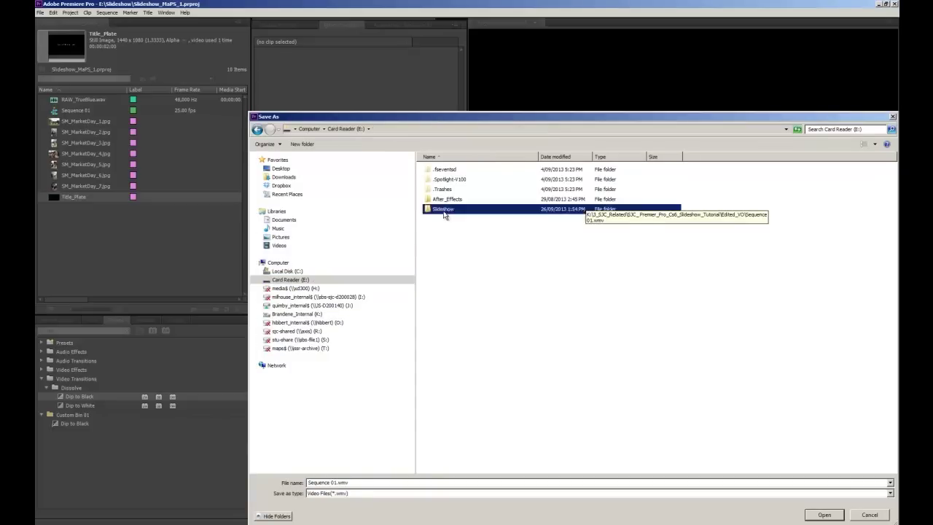
right_click(445, 215)
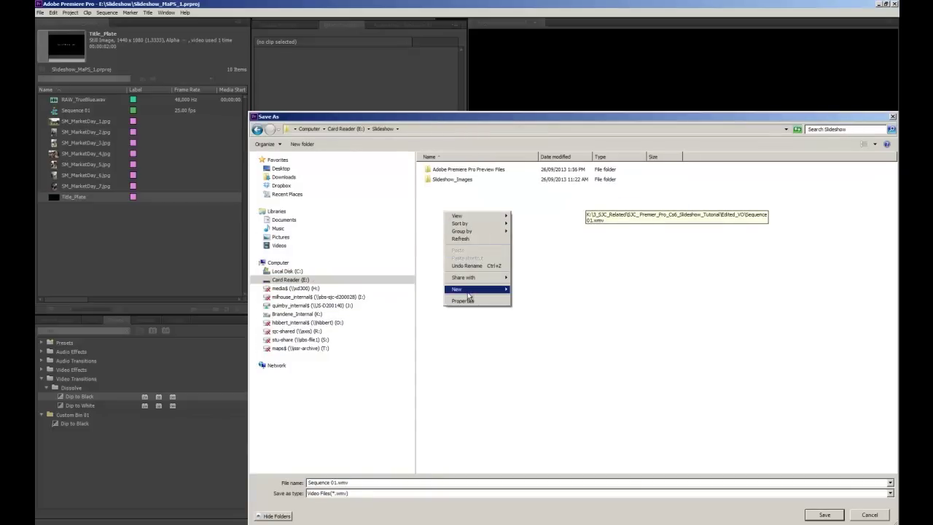
mouse_move(472, 290)
click(525, 290)
text(Output)
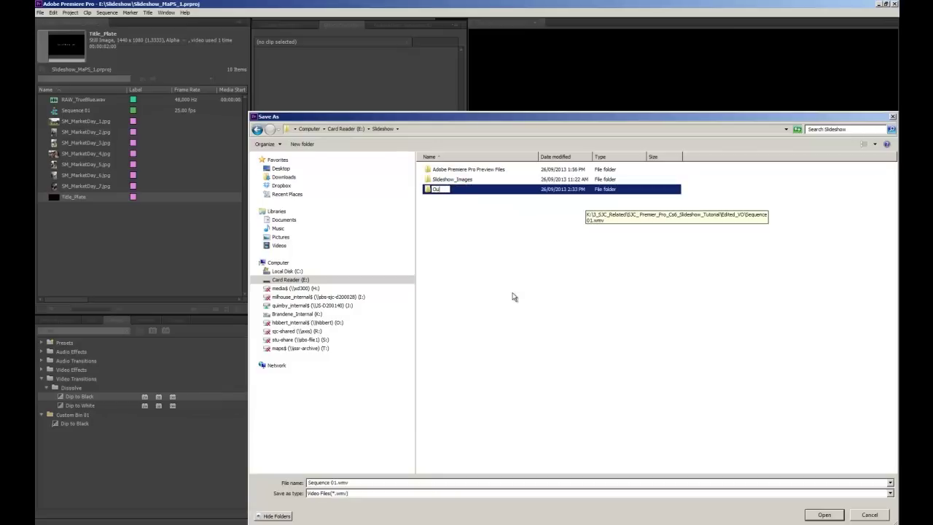
click(514, 270)
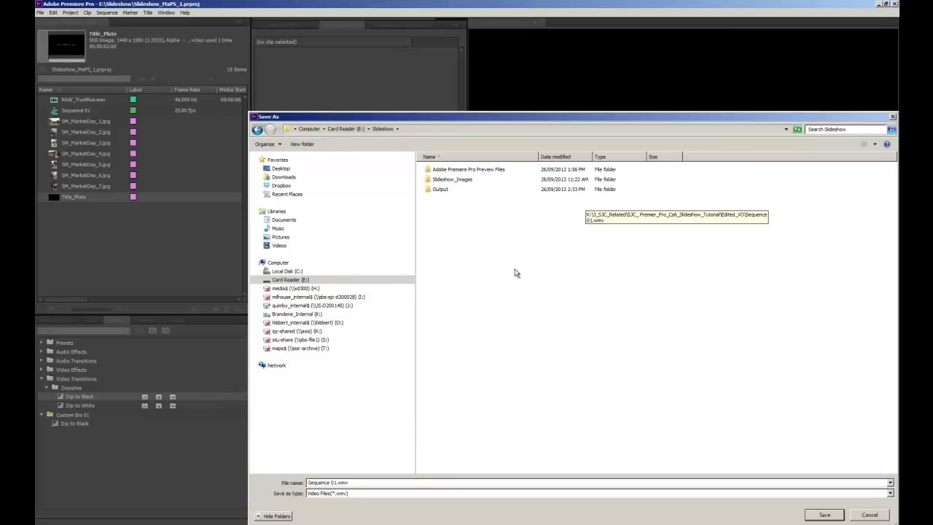
double_click(444, 191)
Save the export as Maps_Slideshow_Final_1.wmv in the Output folder.
click(351, 483)
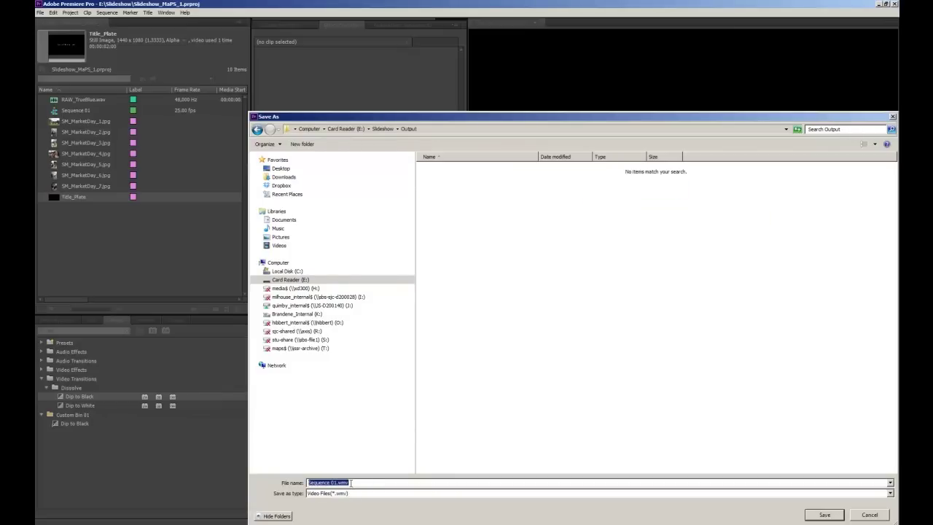
text(Maps_Slideshow_Final_1)
click(809, 516)
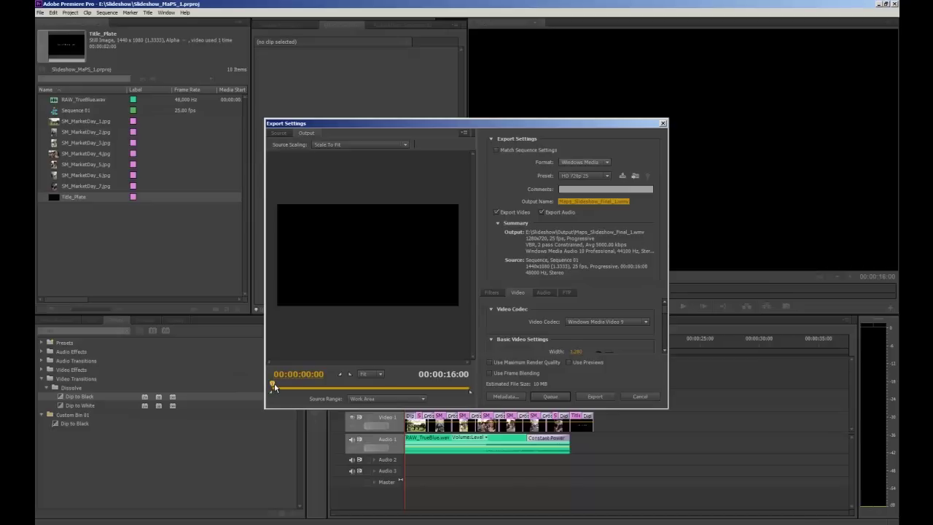
Scrub through the export preview, then start encoding Sequence 01 to the WMV file.
drag(274, 386, 466, 382)
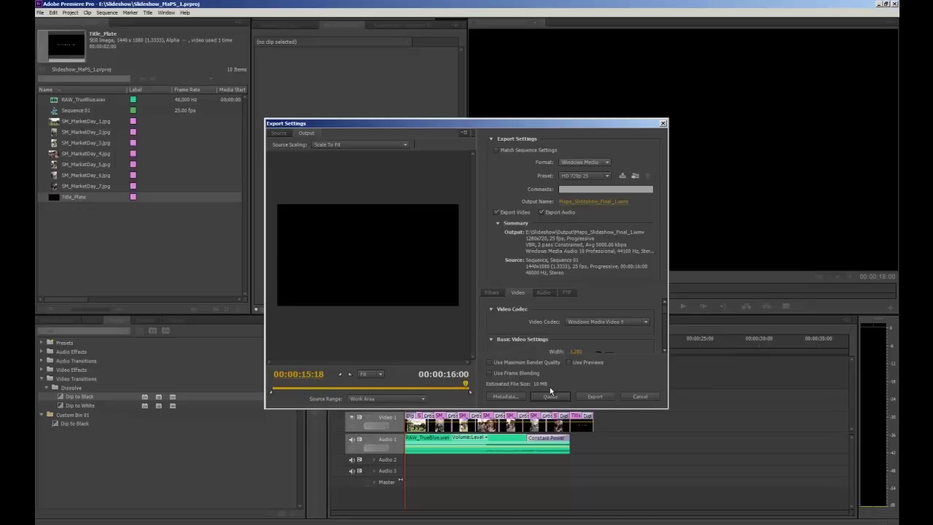
click(595, 397)
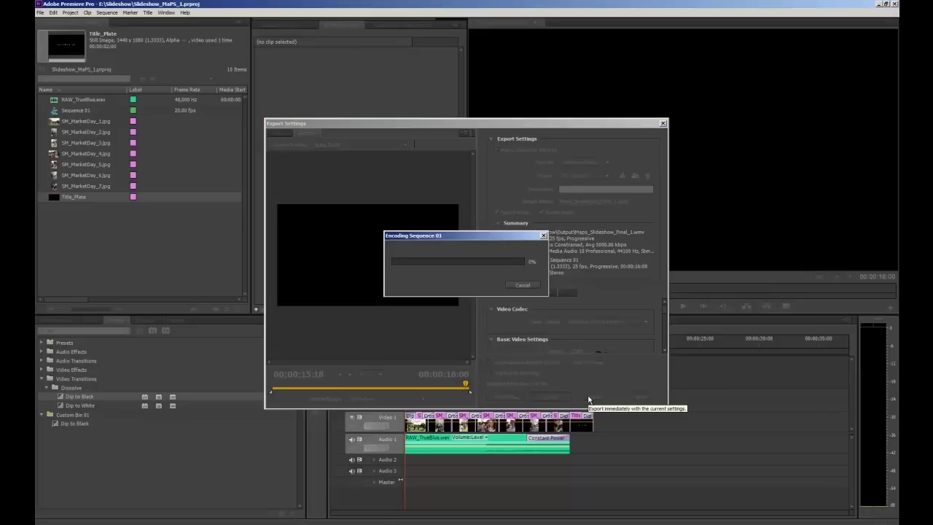